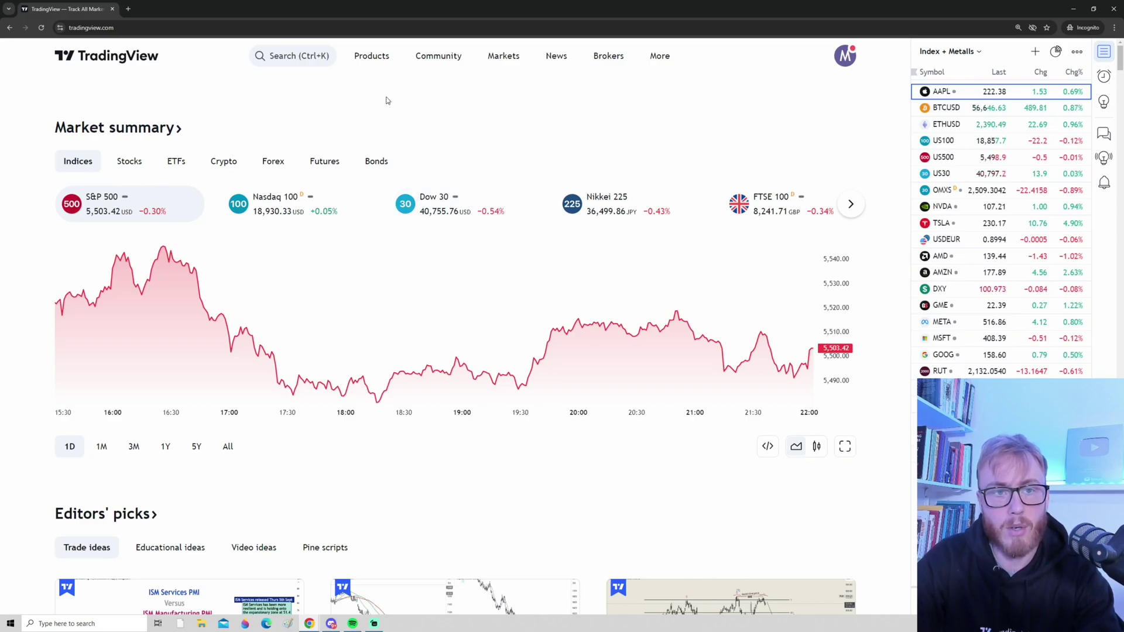
Step: Bring up the Products > Screeners submenu listing Stocks, ETFs, Bonds, Forex and crypto screeners
{"action": "mouse_move", "coordinate": [377, 59]}
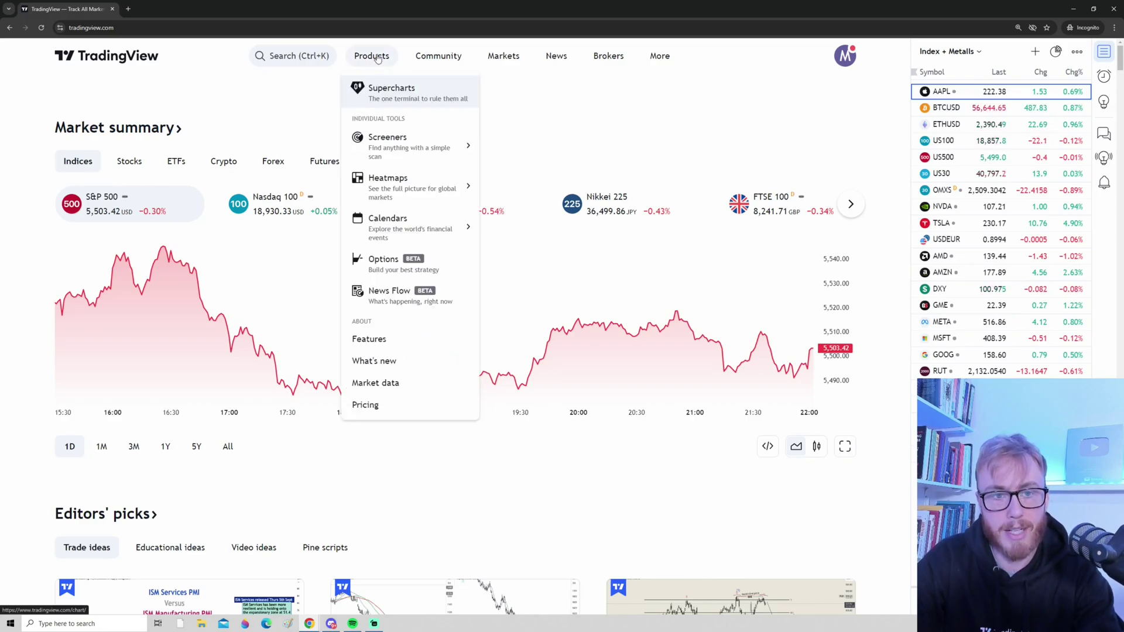
{"action": "mouse_move", "coordinate": [403, 152]}
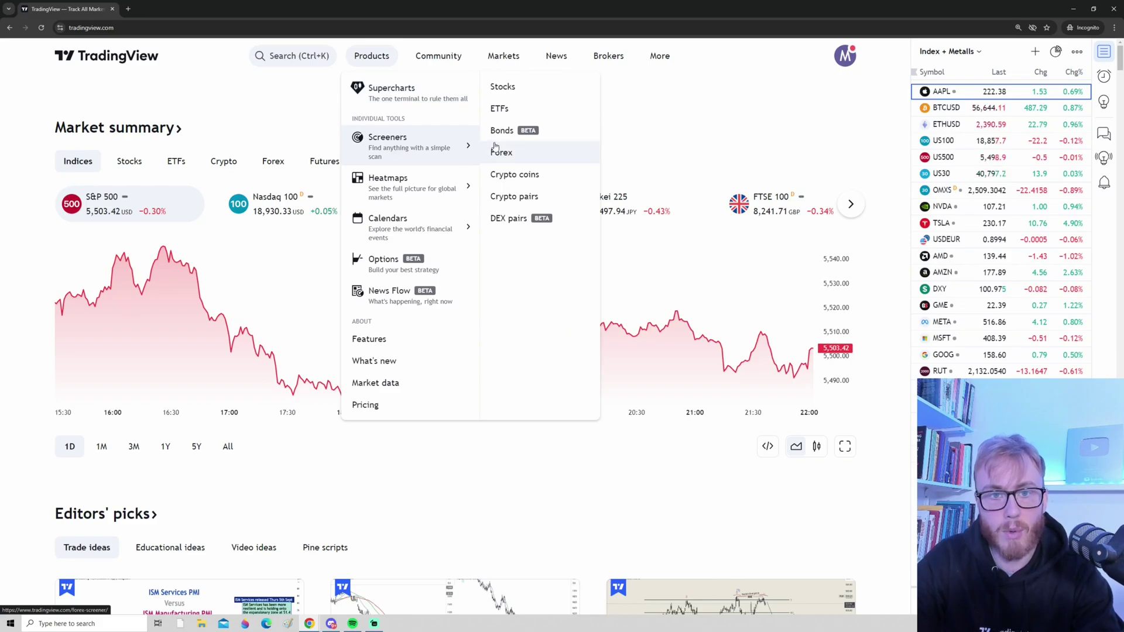
Step: Open the Stock Screener showing 13,548 US stocks ranked by market cap, led by Apple
{"action": "left_click", "coordinate": [529, 89]}
{"action": "mouse_move", "coordinate": [2, 188]}
{"action": "left_mouse_down"}
{"action": "mouse_move", "coordinate": [667, 488]}
{"action": "mouse_move", "coordinate": [907, 613]}
{"action": "left_mouse_up"}
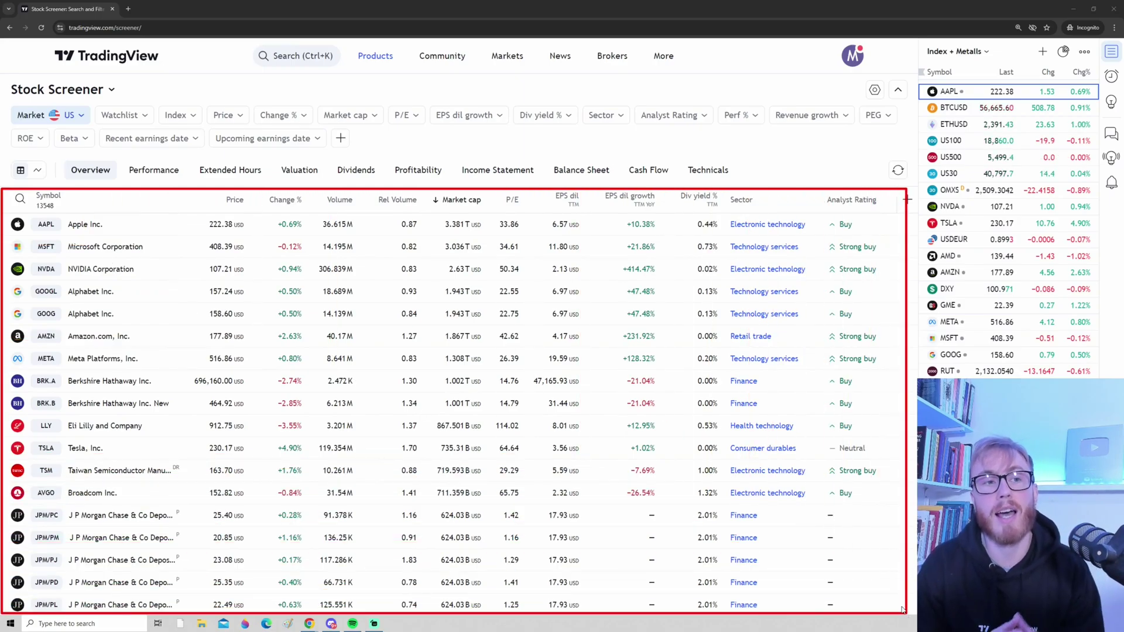
{"action": "mouse_move", "coordinate": [216, 186]}
{"action": "left_mouse_down"}
{"action": "mouse_move", "coordinate": [609, 214]}
{"action": "mouse_move", "coordinate": [886, 214]}
{"action": "left_mouse_up"}
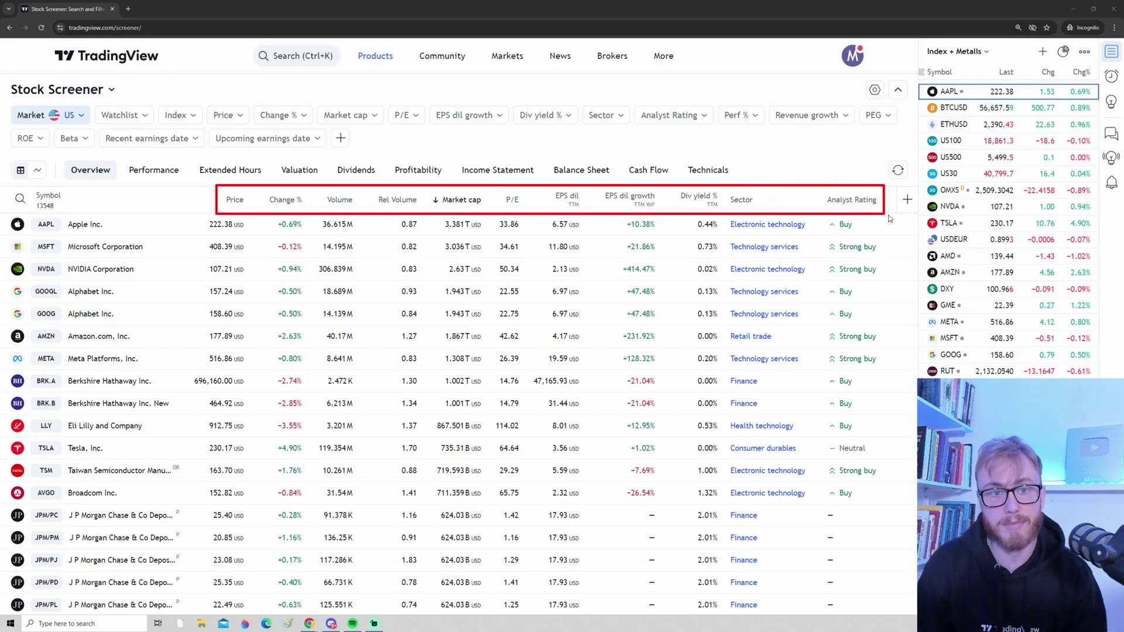
{"action": "left_click_drag", "start_coordinate": [423, 188], "coordinate": [493, 616]}
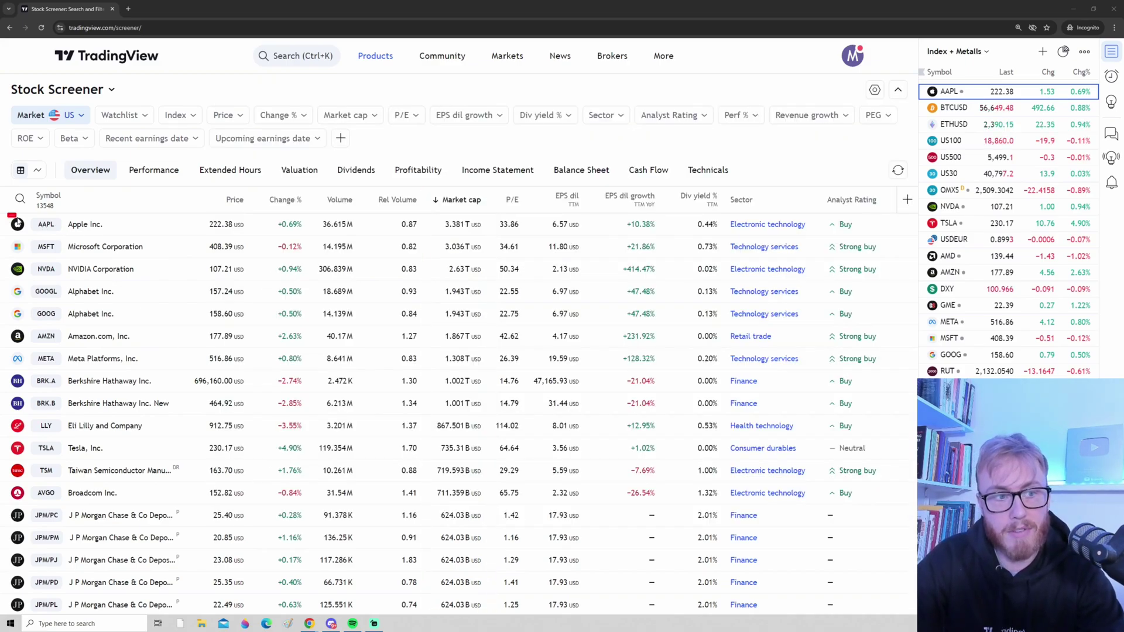
{"action": "mouse_move", "coordinate": [17, 223]}
{"action": "left_mouse_down"}
{"action": "mouse_move", "coordinate": [122, 239]}
{"action": "mouse_move", "coordinate": [490, 238]}
{"action": "left_mouse_up"}
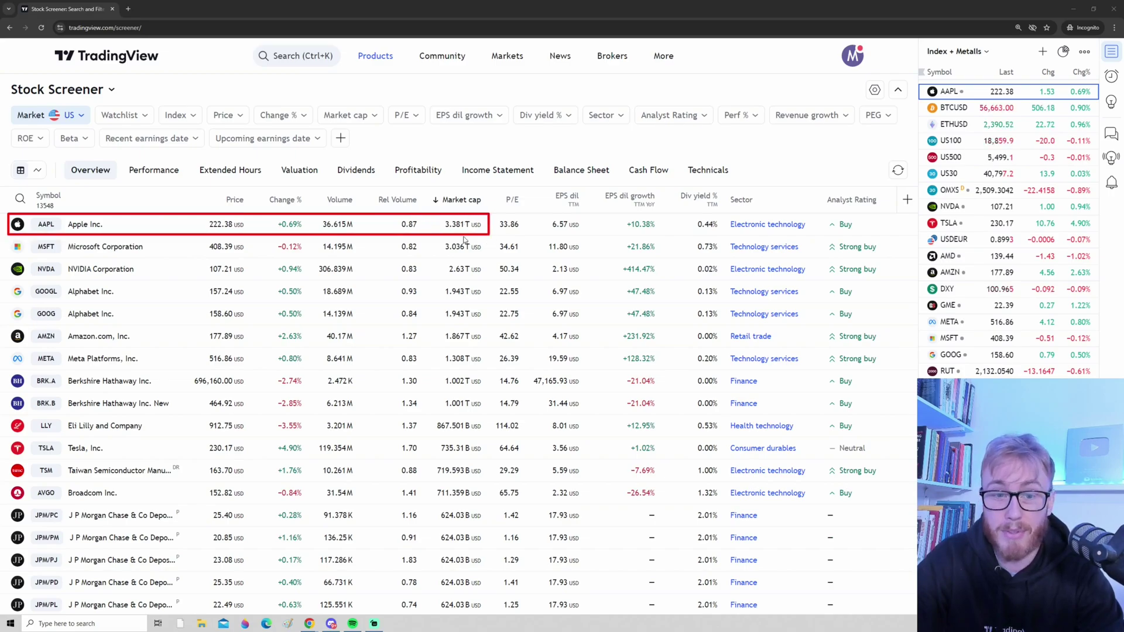
{"action": "left_click_drag", "start_coordinate": [8, 236], "coordinate": [486, 258]}
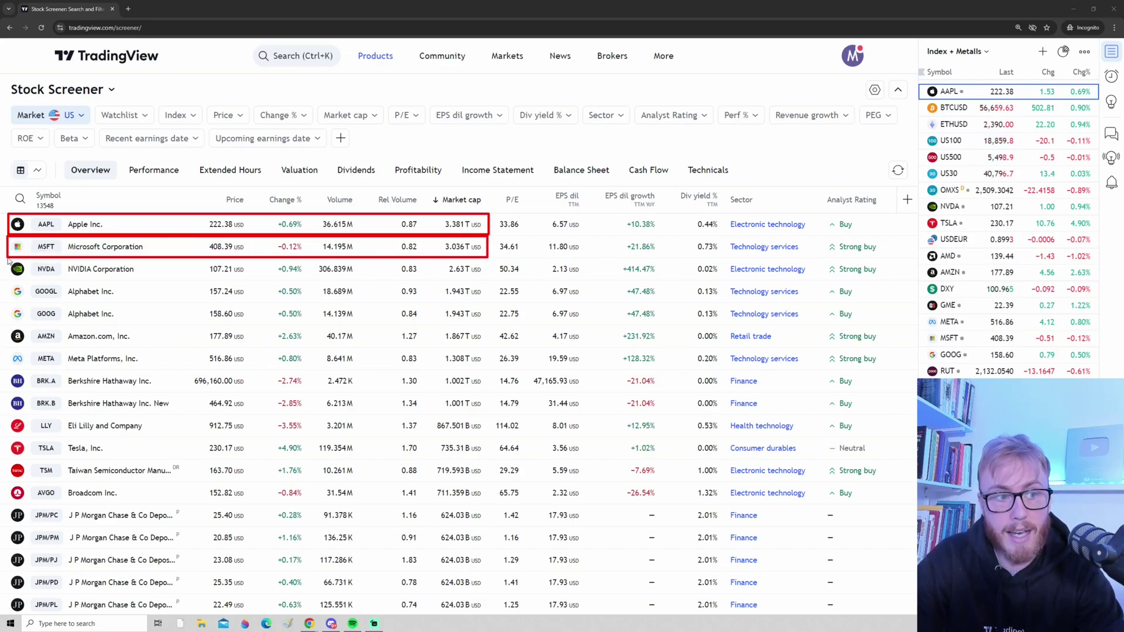
{"action": "left_click_drag", "start_coordinate": [8, 258], "coordinate": [489, 279]}
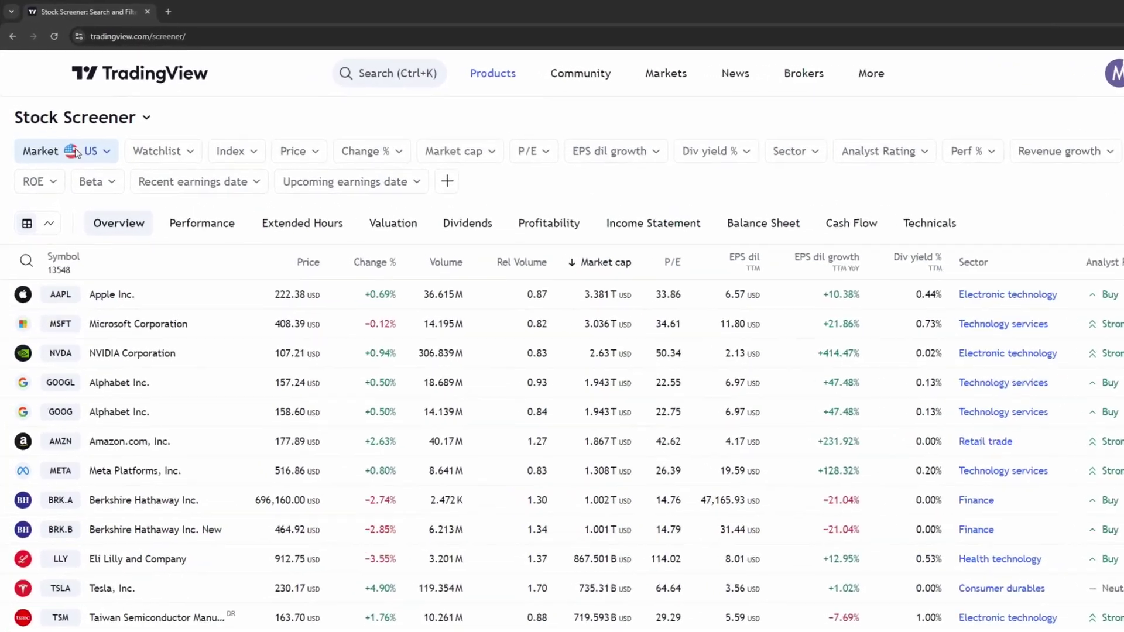
Step: Switch the screener's market to Sweden, listing 1,202 Swedish stocks led by AstraZeneca
{"action": "mouse_move", "coordinate": [6, 130]}
{"action": "left_mouse_down"}
{"action": "mouse_move", "coordinate": [28, 150]}
{"action": "mouse_move", "coordinate": [121, 168]}
{"action": "mouse_move", "coordinate": [149, 206]}
{"action": "left_mouse_up"}
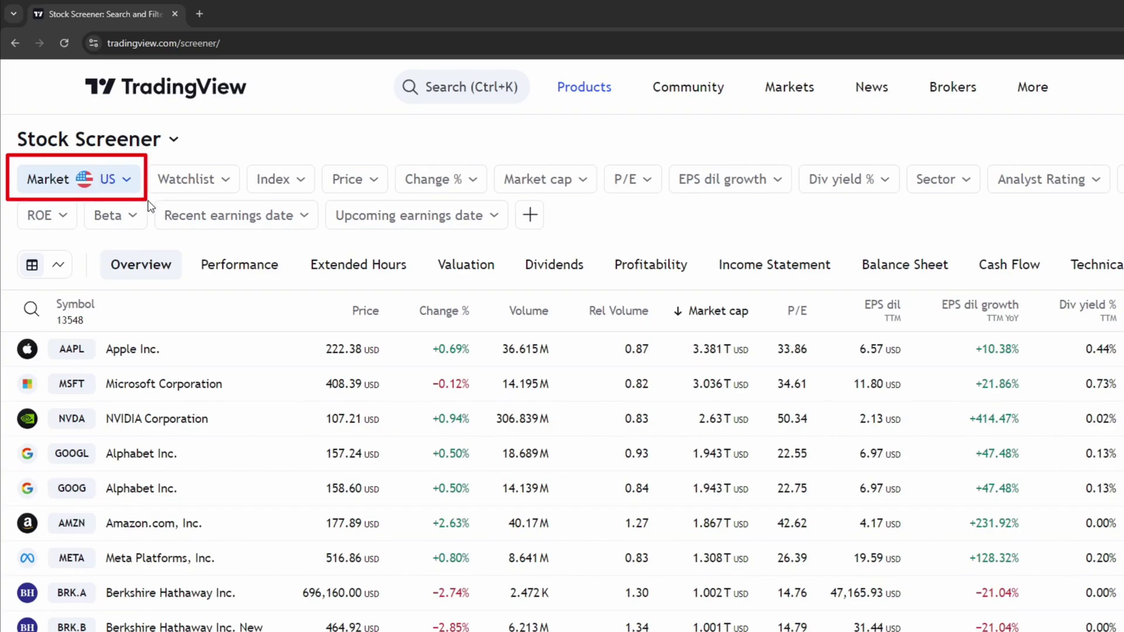
{"action": "left_click", "coordinate": [127, 180]}
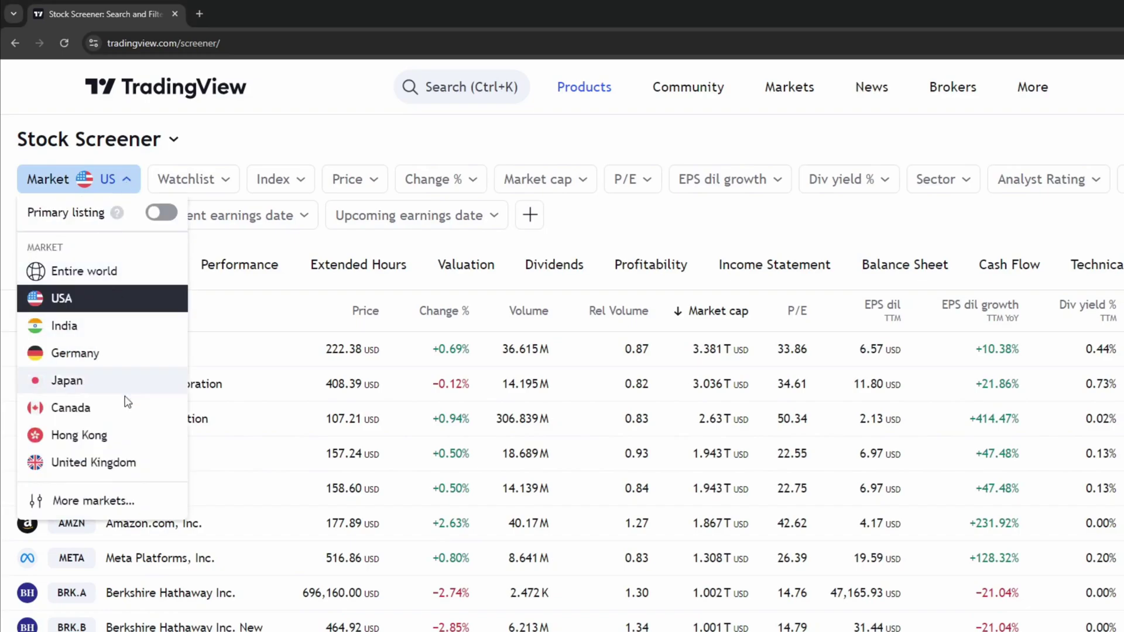
{"action": "left_click", "coordinate": [101, 504]}
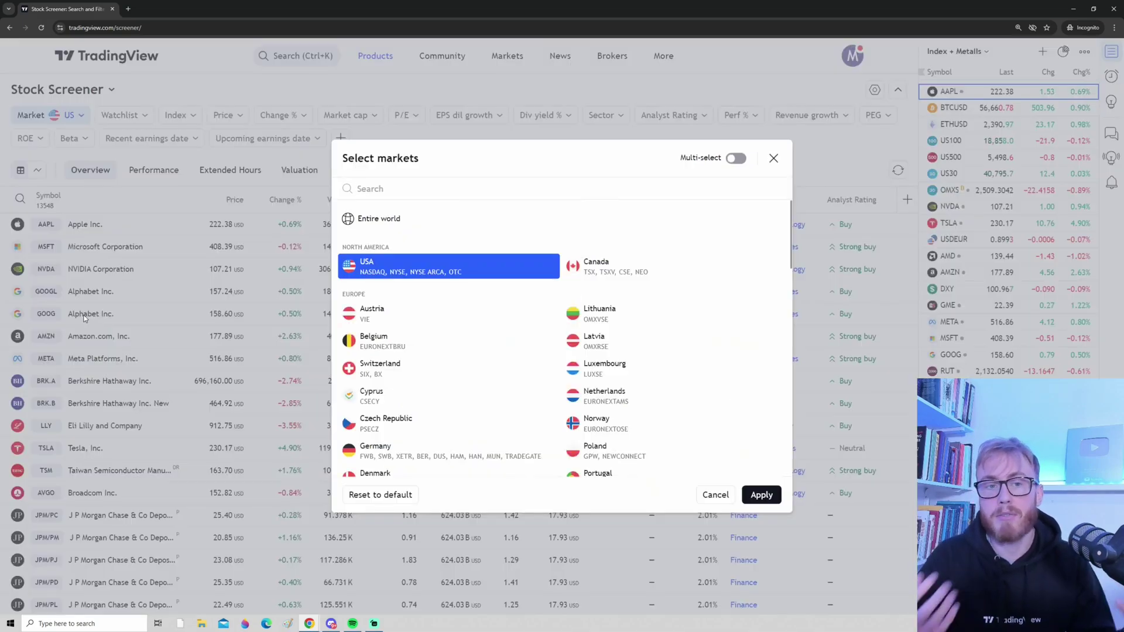
{"action": "type", "text": "Swe"}
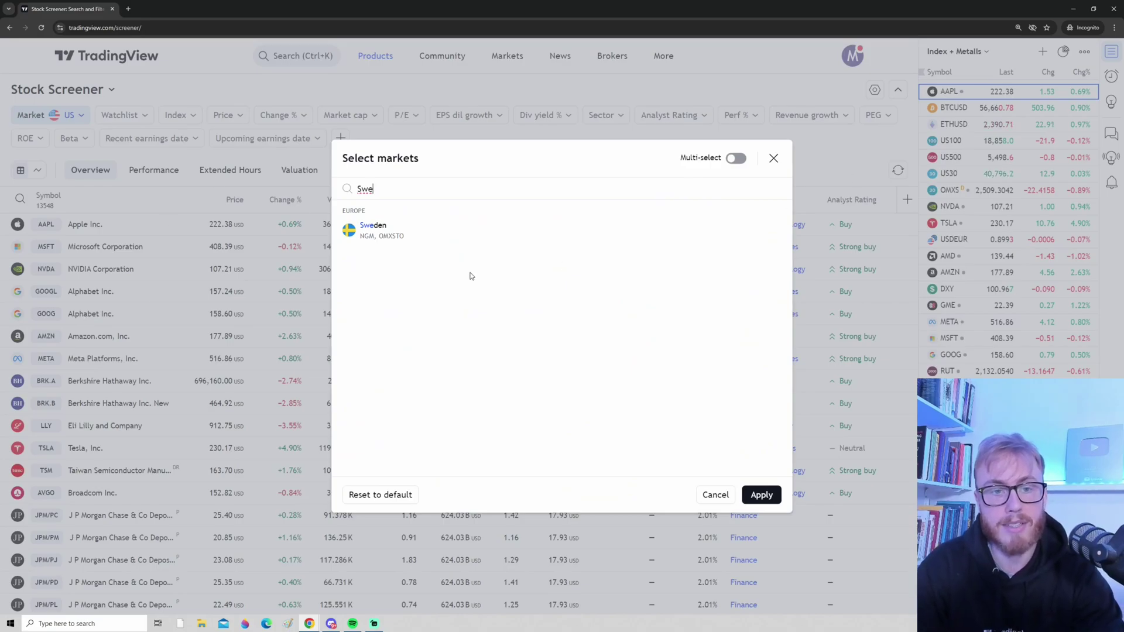
{"action": "left_click", "coordinate": [413, 240]}
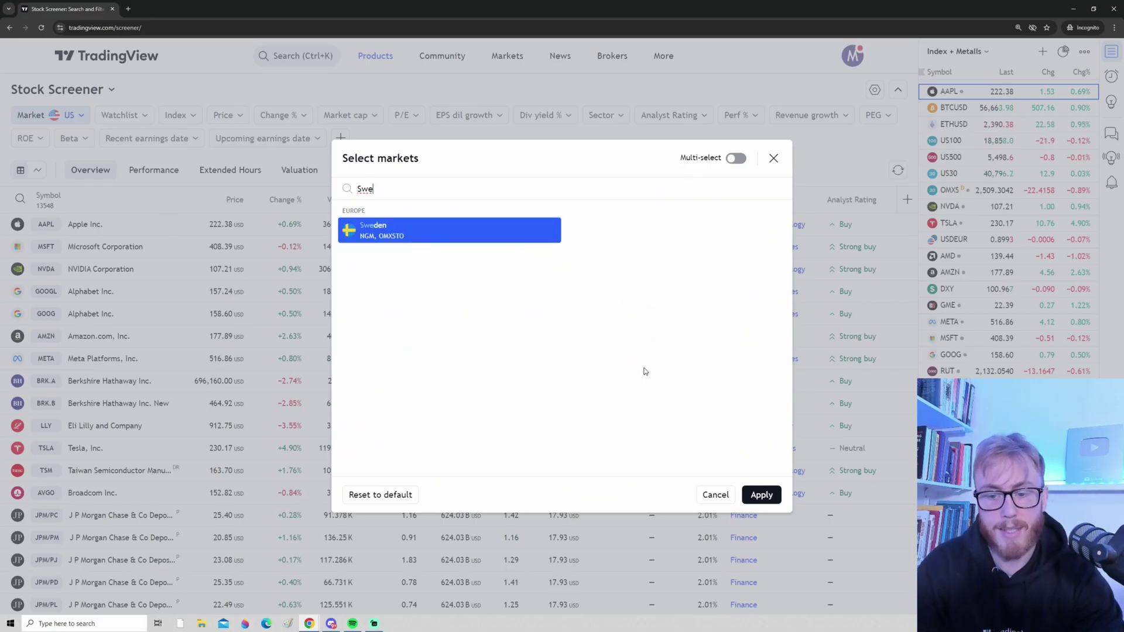
{"action": "left_click", "coordinate": [760, 495]}
{"action": "mouse_move", "coordinate": [2, 213]}
{"action": "left_mouse_down"}
{"action": "mouse_move", "coordinate": [476, 525]}
{"action": "mouse_move", "coordinate": [731, 604]}
{"action": "mouse_move", "coordinate": [889, 617]}
{"action": "left_mouse_up"}
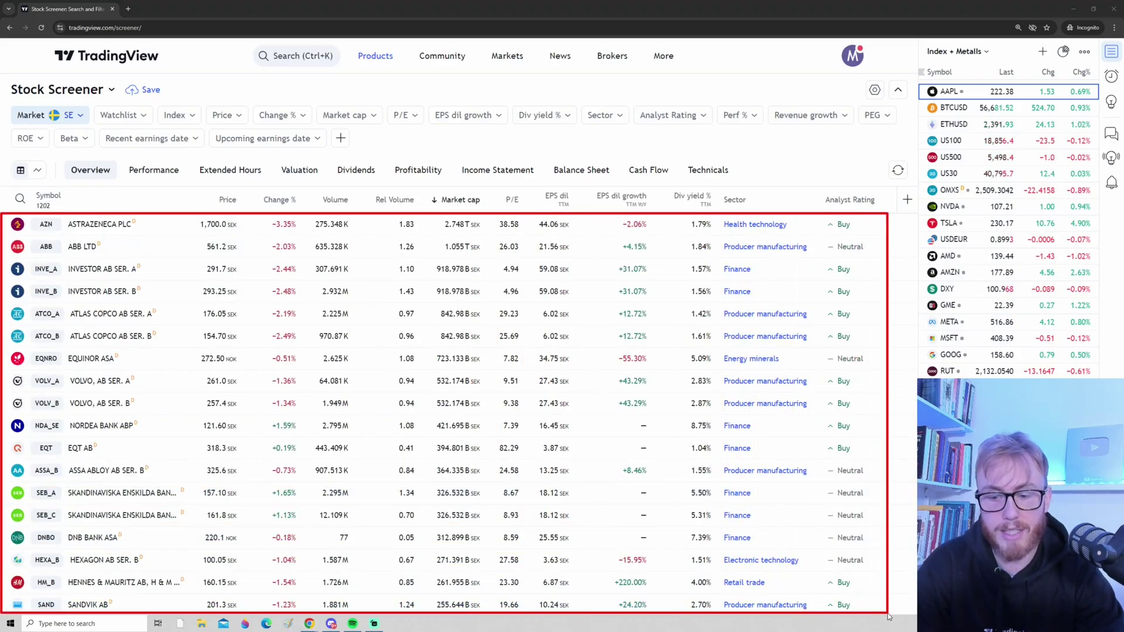
{"action": "mouse_move", "coordinate": [422, 189]}
{"action": "left_mouse_down"}
{"action": "mouse_move", "coordinate": [468, 307]}
{"action": "mouse_move", "coordinate": [504, 581]}
{"action": "mouse_move", "coordinate": [490, 618]}
{"action": "left_mouse_up"}
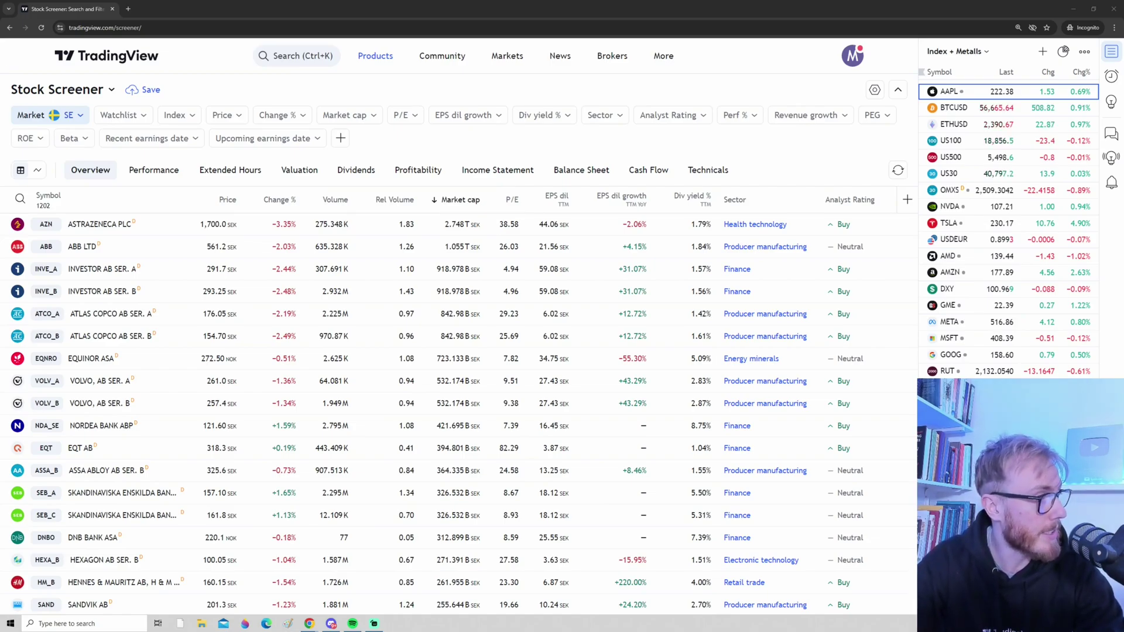
{"action": "mouse_move", "coordinate": [6, 218]}
{"action": "left_mouse_down"}
{"action": "mouse_move", "coordinate": [241, 246]}
{"action": "mouse_move", "coordinate": [381, 224]}
{"action": "mouse_move", "coordinate": [496, 238]}
{"action": "left_mouse_up"}
{"action": "left_click_drag", "start_coordinate": [420, 250], "coordinate": [443, 231]}
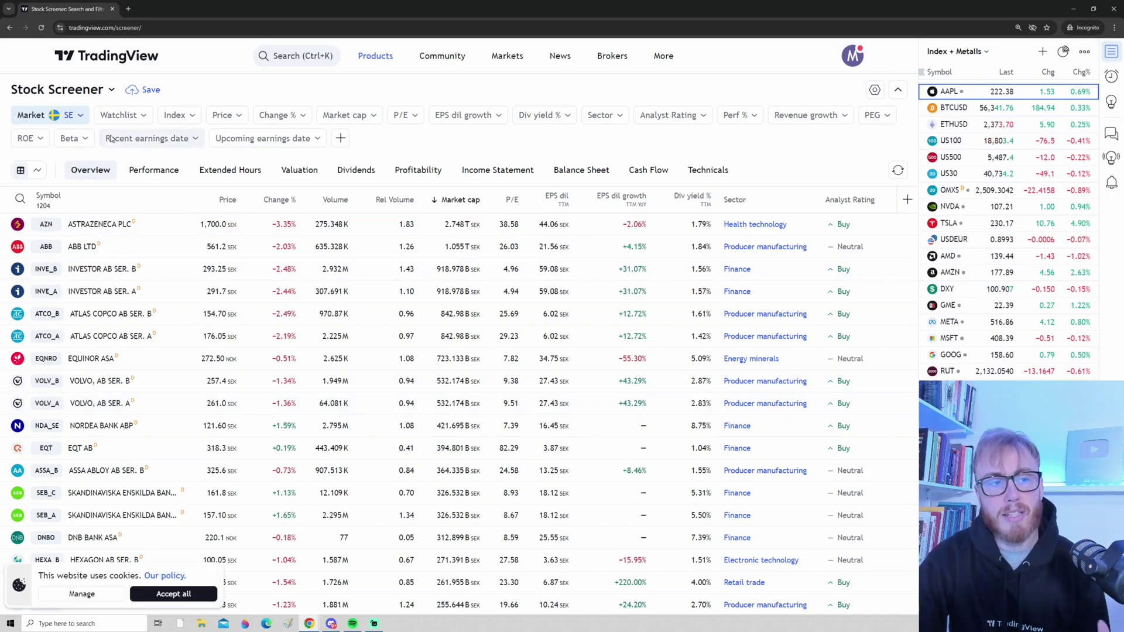
Step: Set the screener market back to USA, restoring the 13,548-stock list
{"action": "left_click", "coordinate": [73, 117]}
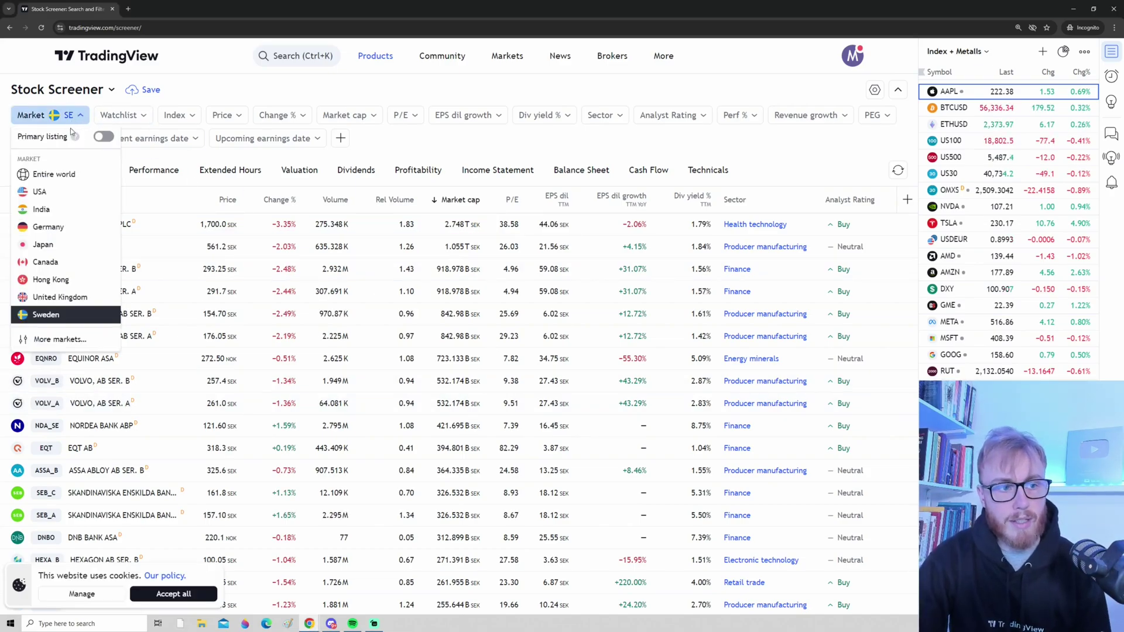
{"action": "left_click", "coordinate": [56, 193]}
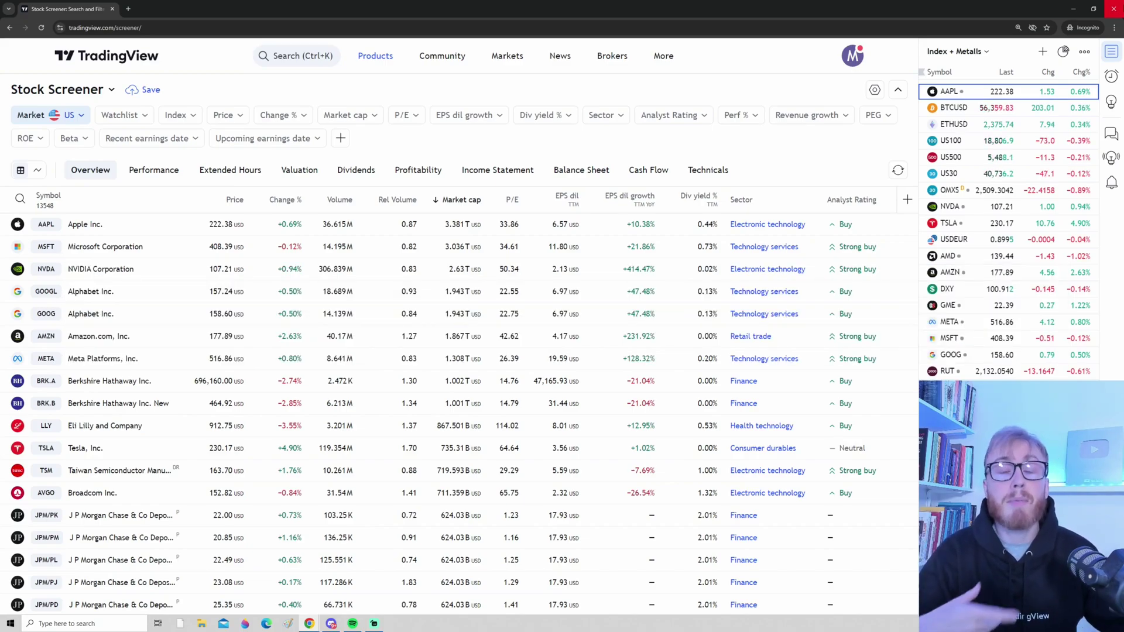
{"action": "mouse_move", "coordinate": [7, 101]}
{"action": "left_mouse_down"}
{"action": "mouse_move", "coordinate": [230, 130]}
{"action": "mouse_move", "coordinate": [907, 159]}
{"action": "left_mouse_up"}
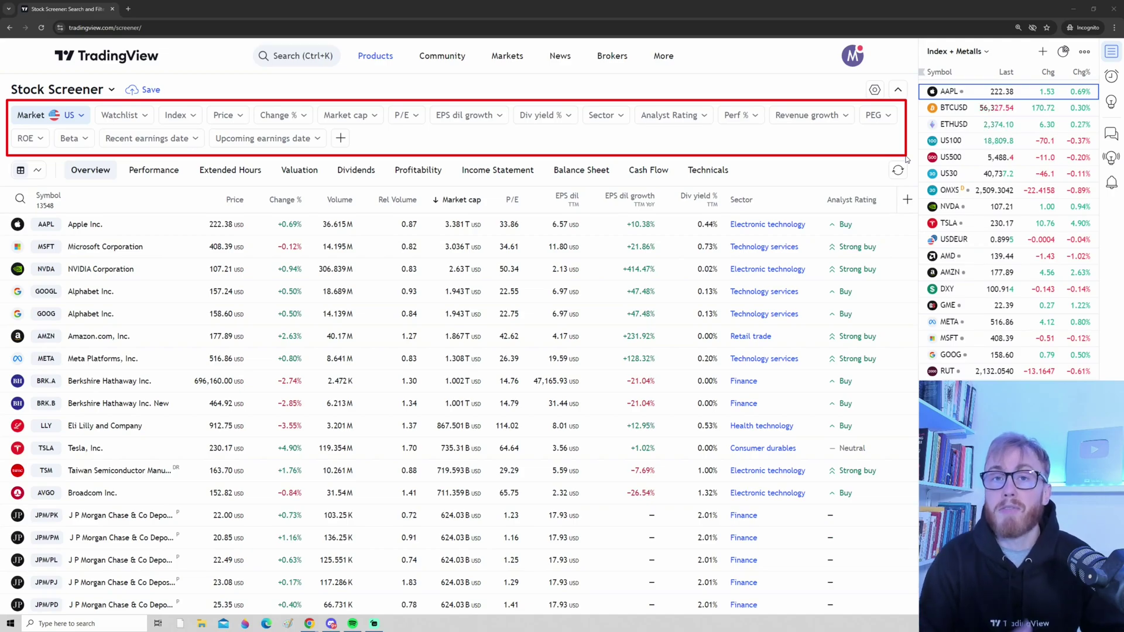
{"action": "key", "text": "Escape"}
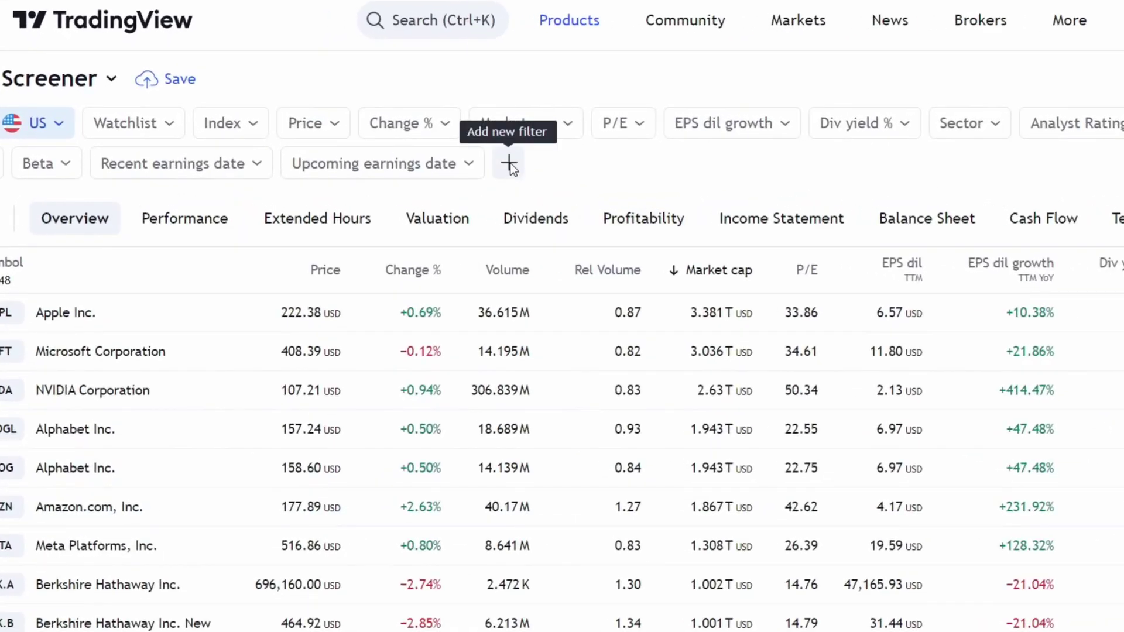
Step: Browse the Technicals filter options under Add filter, then dismiss them without adding one
{"action": "left_click", "coordinate": [508, 164]}
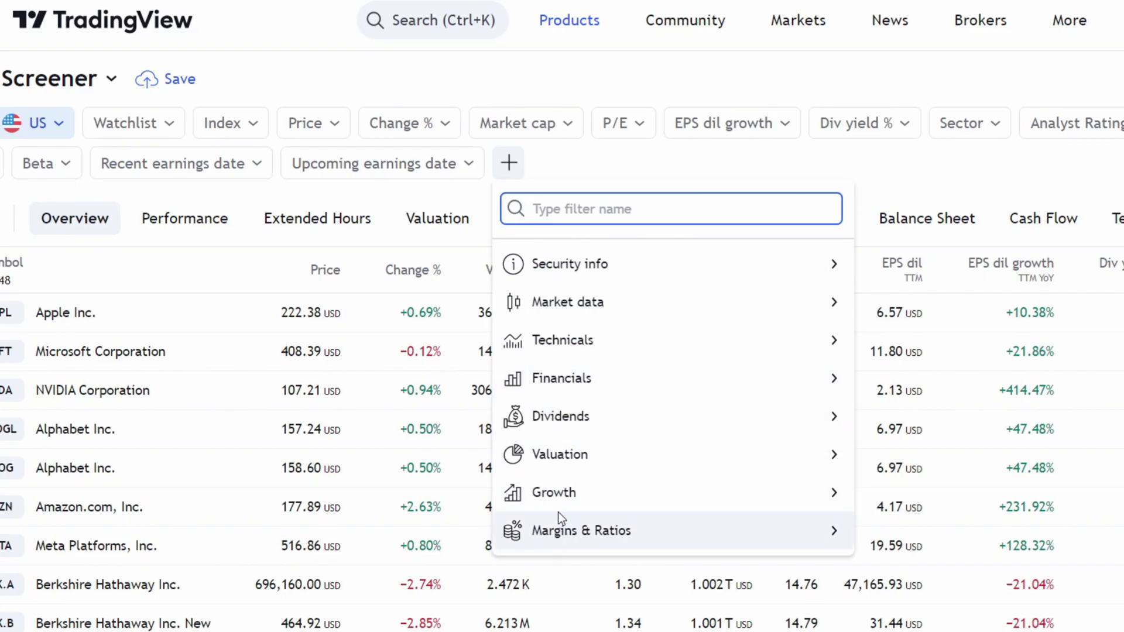
{"action": "left_click", "coordinate": [610, 346]}
{"action": "scroll", "coordinate": [710, 350], "scroll_direction": "down", "scroll_amount": 5}
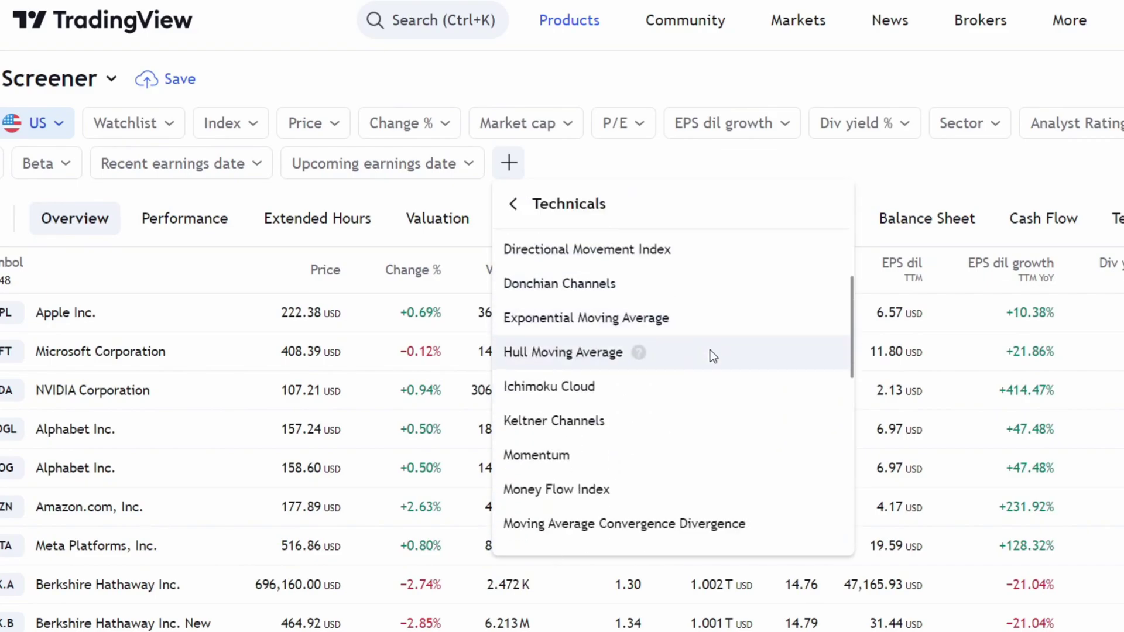
{"action": "scroll", "coordinate": [710, 350], "scroll_direction": "down", "scroll_amount": 10}
{"action": "scroll", "coordinate": [682, 499], "scroll_direction": "up", "scroll_amount": 12}
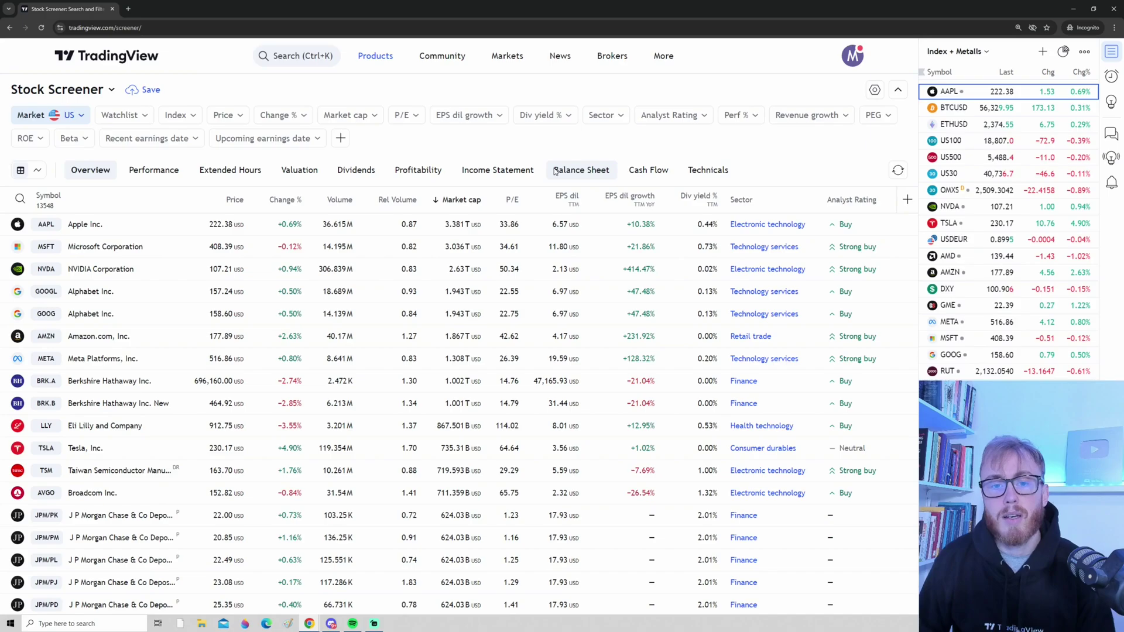
{"action": "key", "text": "Escape"}
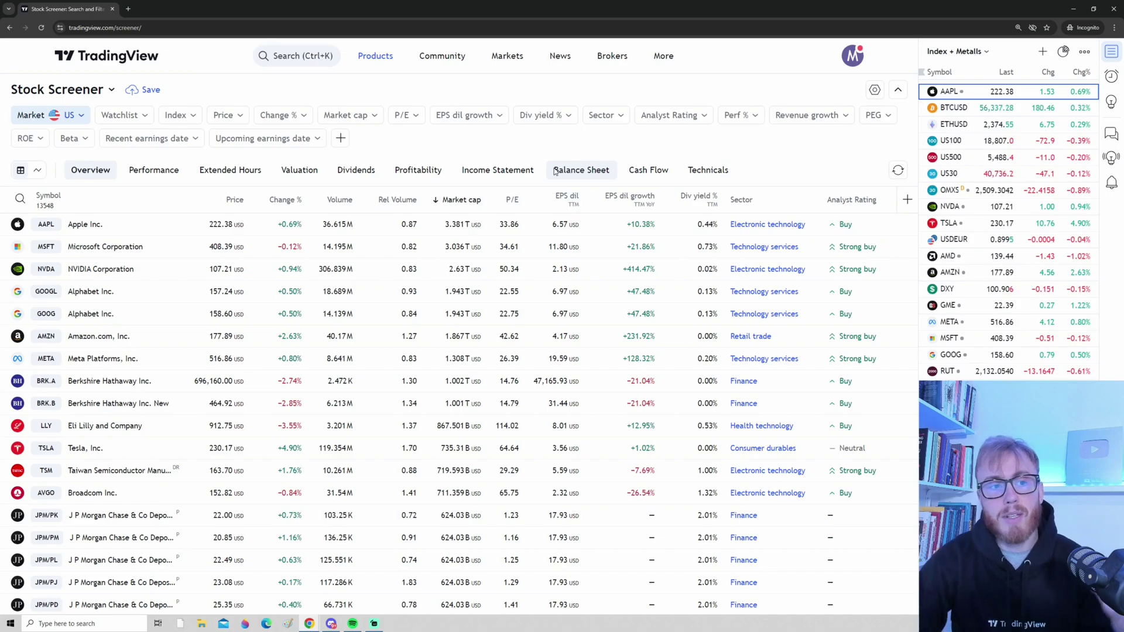
Step: Keep the market on USA and filter the Index to S&P 500, leaving 503 stocks
{"action": "left_click", "coordinate": [81, 119]}
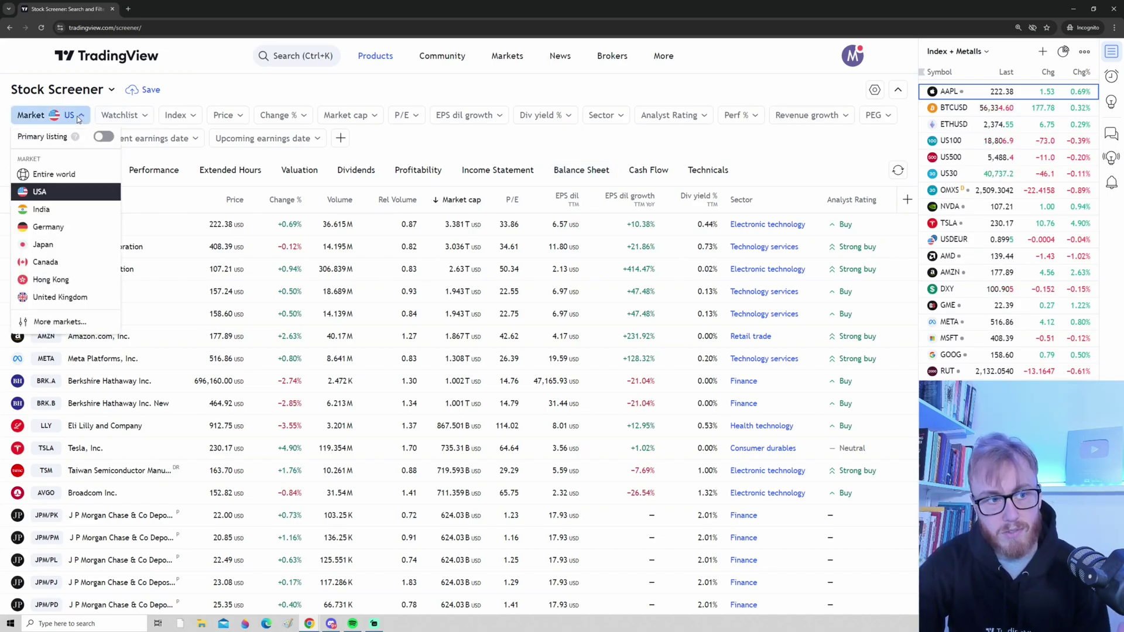
{"action": "left_click", "coordinate": [44, 198]}
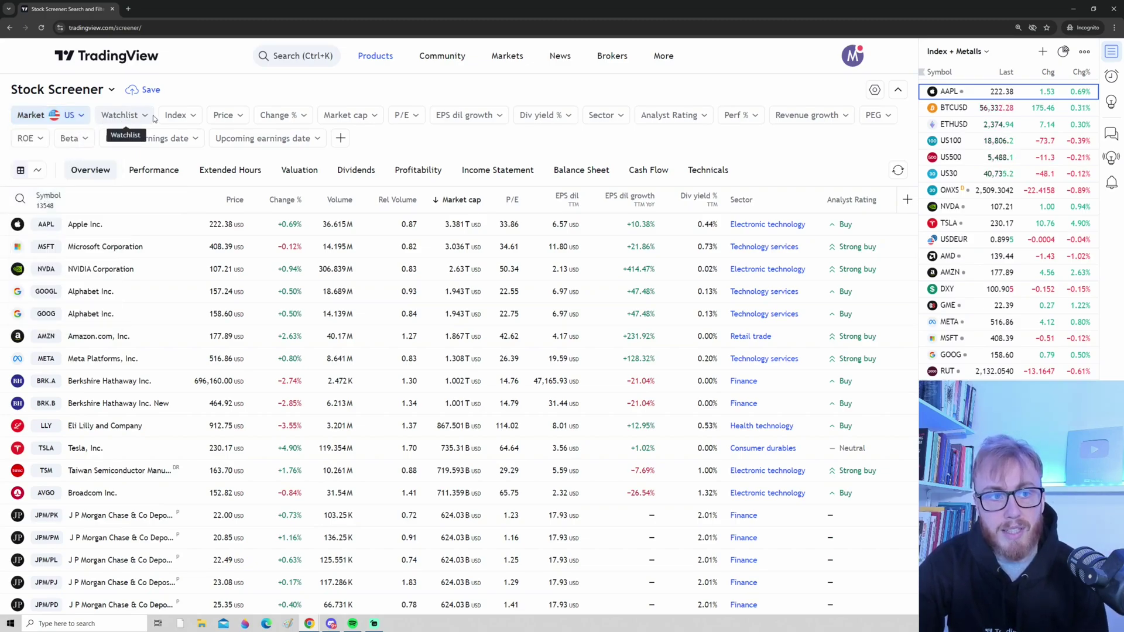
{"action": "left_click", "coordinate": [195, 120]}
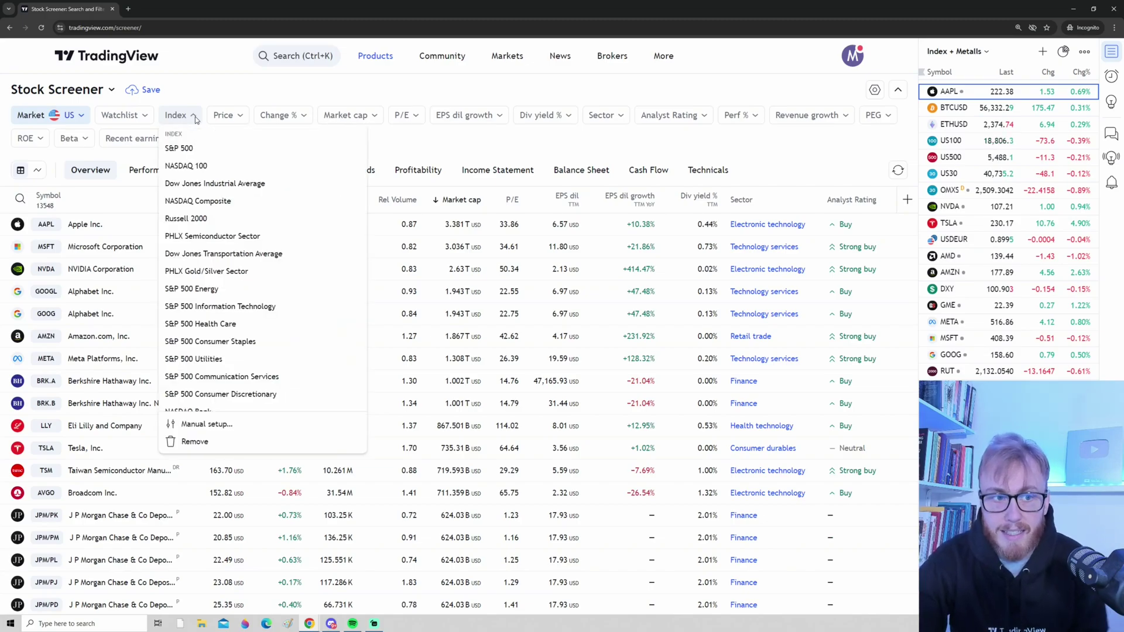
{"action": "left_click", "coordinate": [188, 149]}
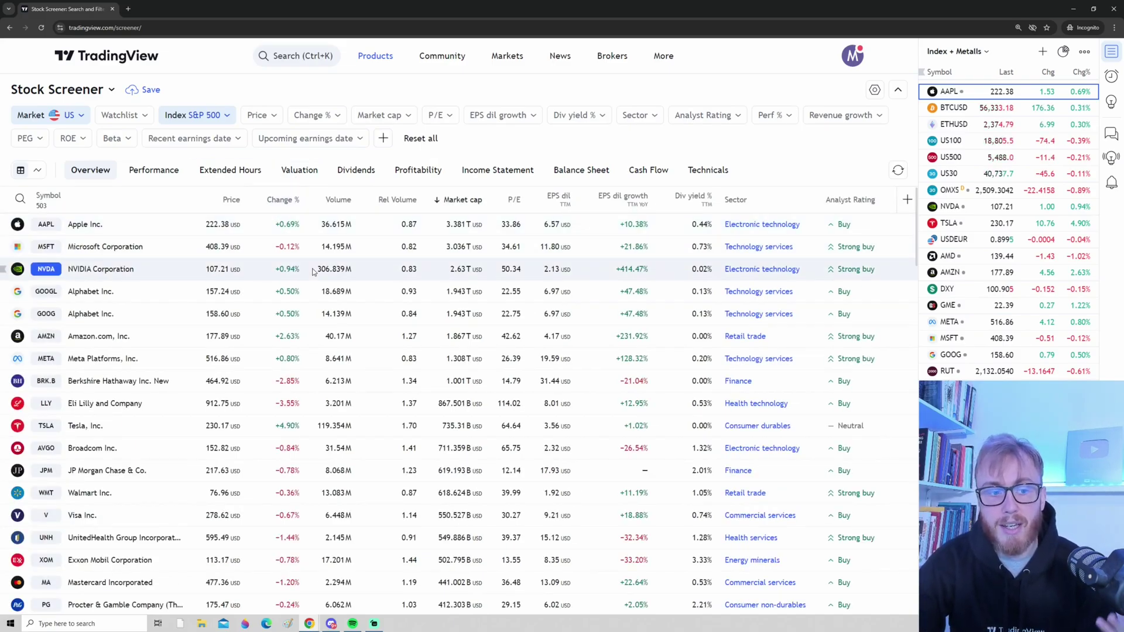
{"action": "scroll", "coordinate": [278, 232], "scroll_direction": "down", "scroll_amount": 5}
{"action": "scroll", "coordinate": [281, 469], "scroll_direction": "up", "scroll_amount": 5}
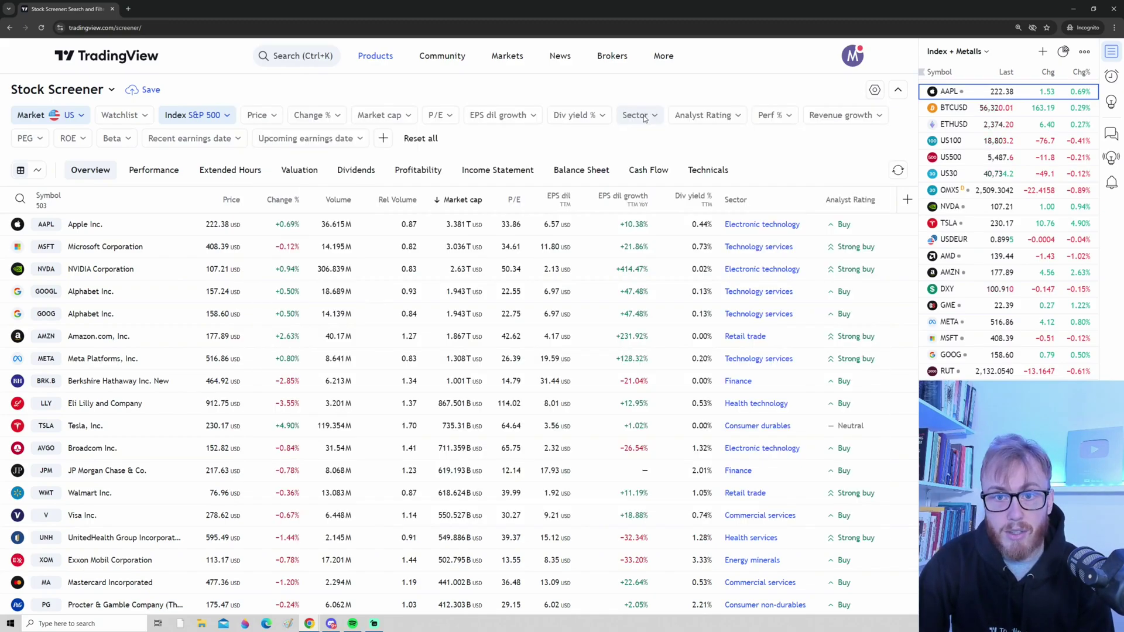
Step: Add an Electronic technology sector filter, cutting the S&P 500 list to 51 stocks
{"action": "left_click", "coordinate": [647, 119]}
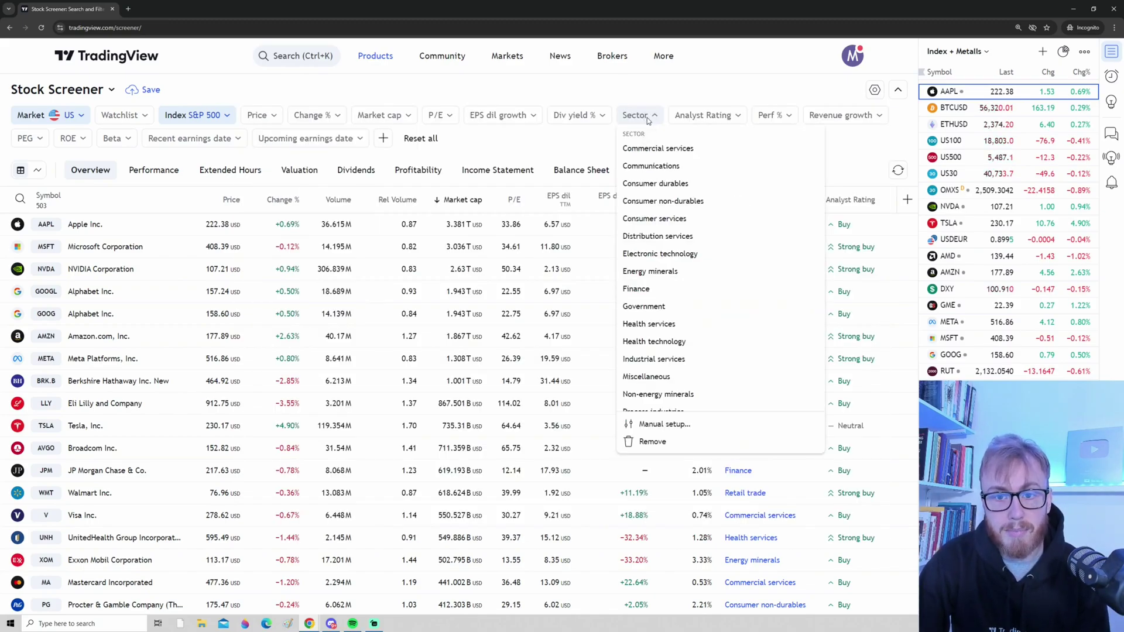
{"action": "scroll", "coordinate": [656, 246], "scroll_direction": "down", "scroll_amount": 2}
{"action": "scroll", "coordinate": [668, 321], "scroll_direction": "up", "scroll_amount": 2}
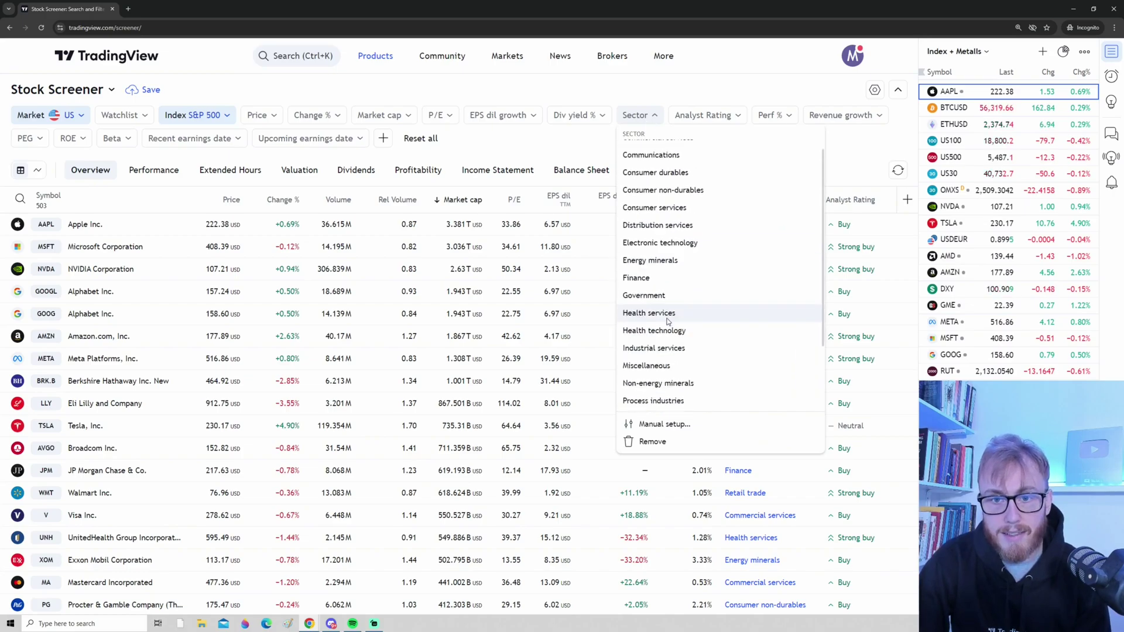
{"action": "scroll", "coordinate": [667, 321], "scroll_direction": "up", "scroll_amount": 1}
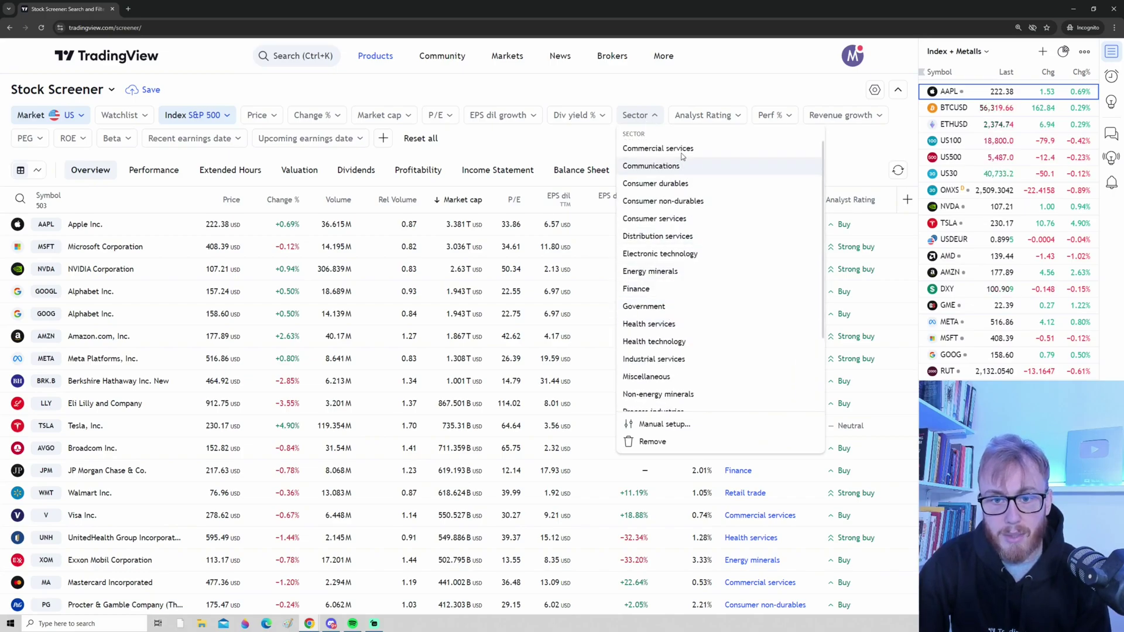
{"action": "left_click", "coordinate": [655, 255]}
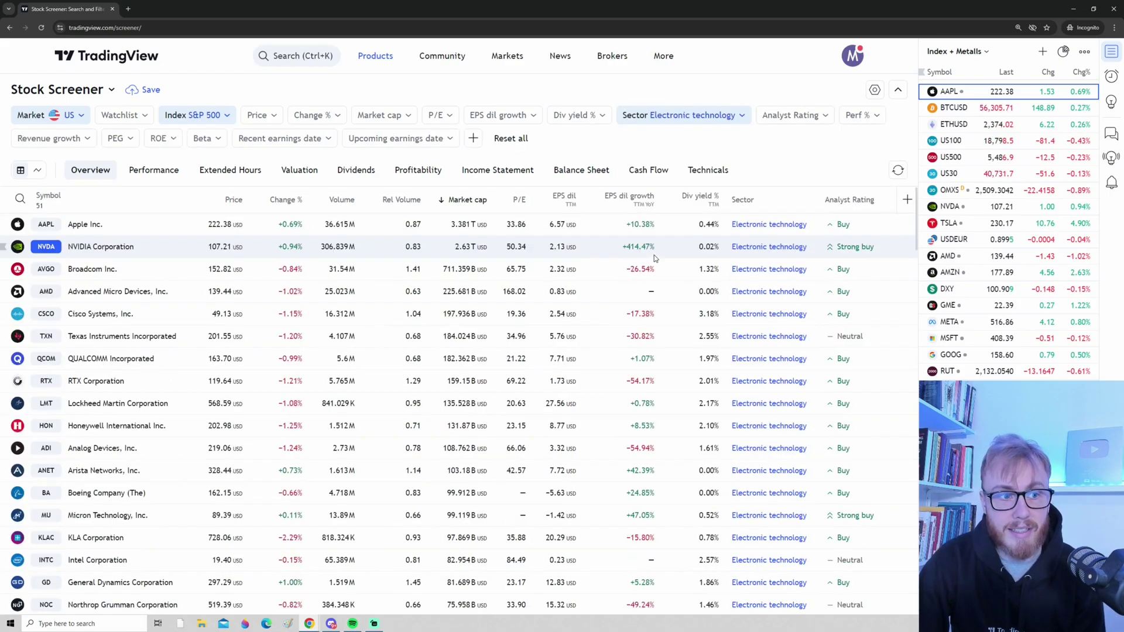
{"action": "scroll", "coordinate": [879, 504], "scroll_direction": "down", "scroll_amount": 10}
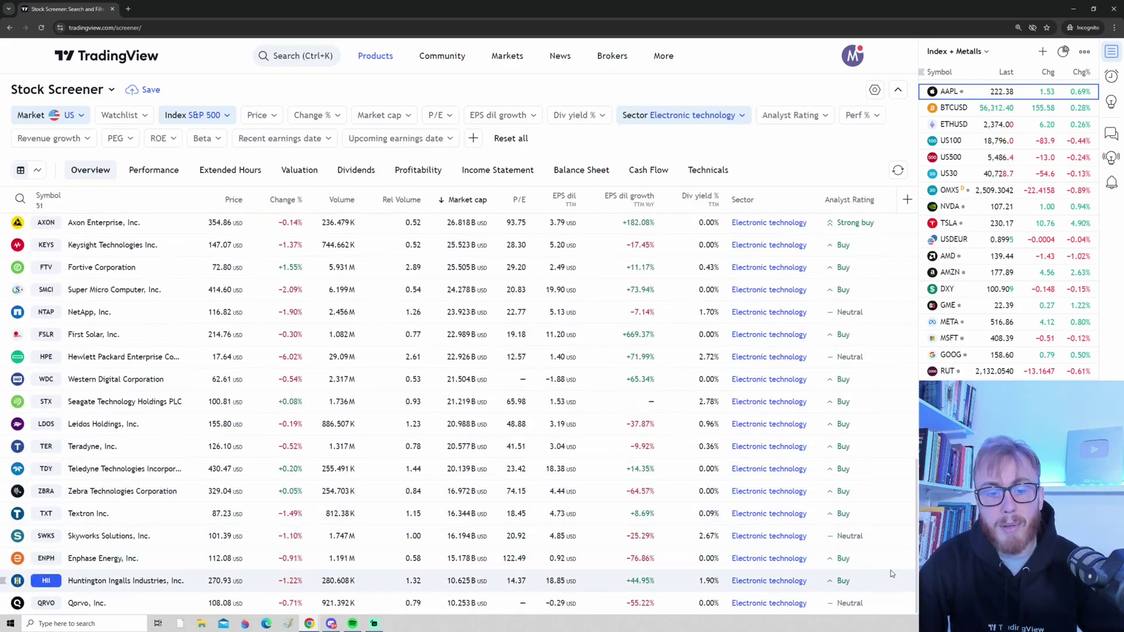
{"action": "left_click_drag", "start_coordinate": [915, 566], "coordinate": [914, 217]}
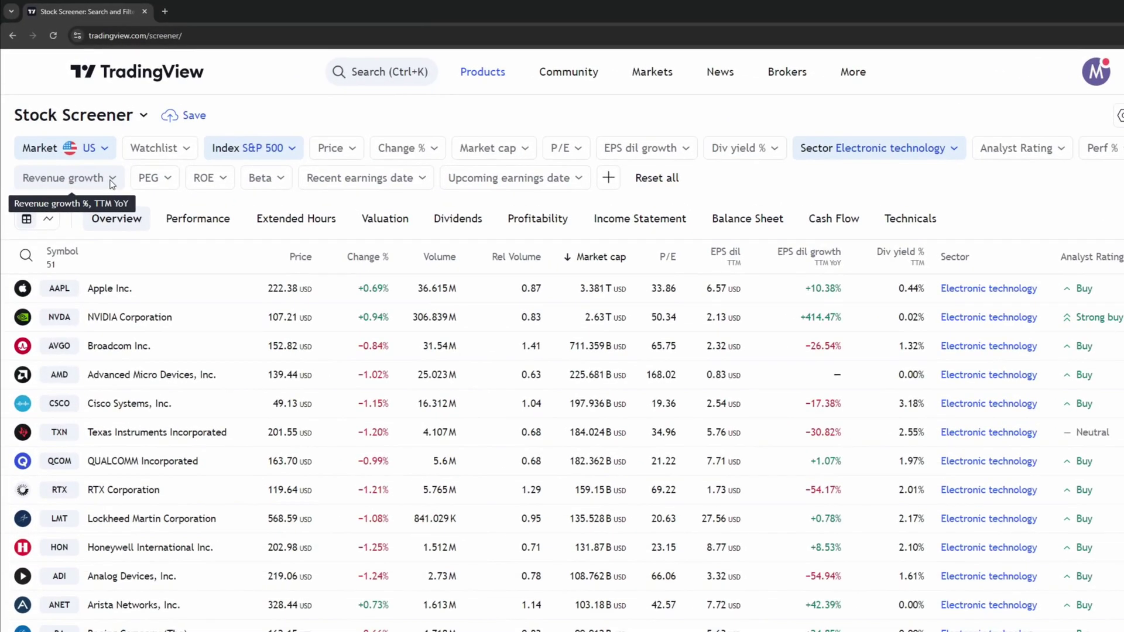
Step: Open the Revenue growth filter's preset ranges, from 50% and above to -25% and below
{"action": "left_click", "coordinate": [112, 178]}
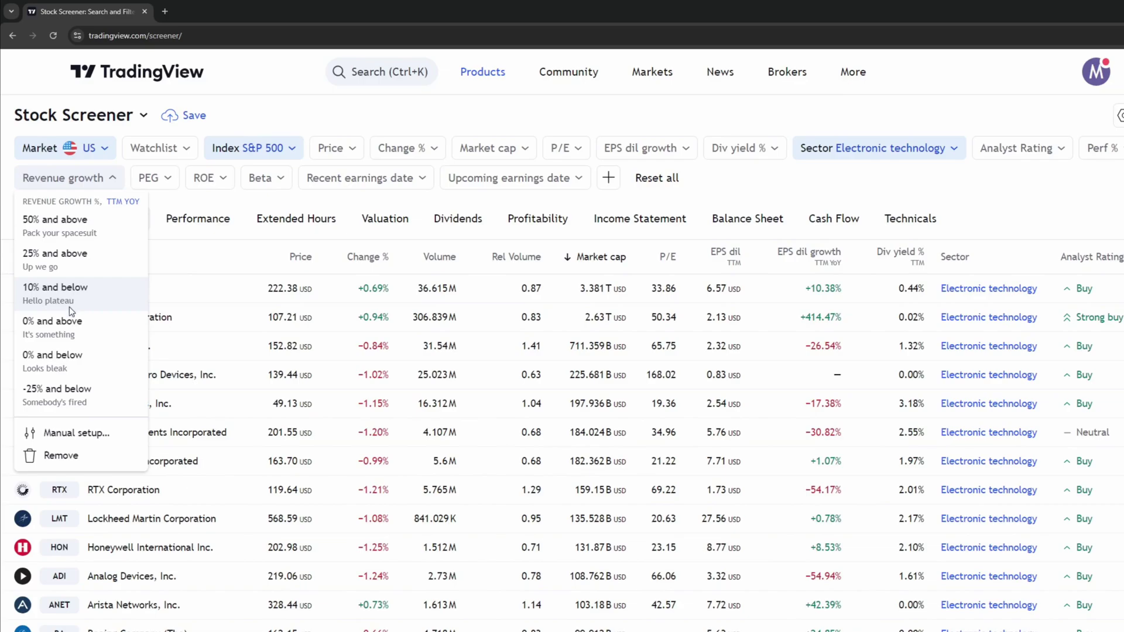
Step: Apply a manual Revenue growth filter of TTM YoY above 15%, leaving 10 stocks
{"action": "left_click", "coordinate": [73, 436]}
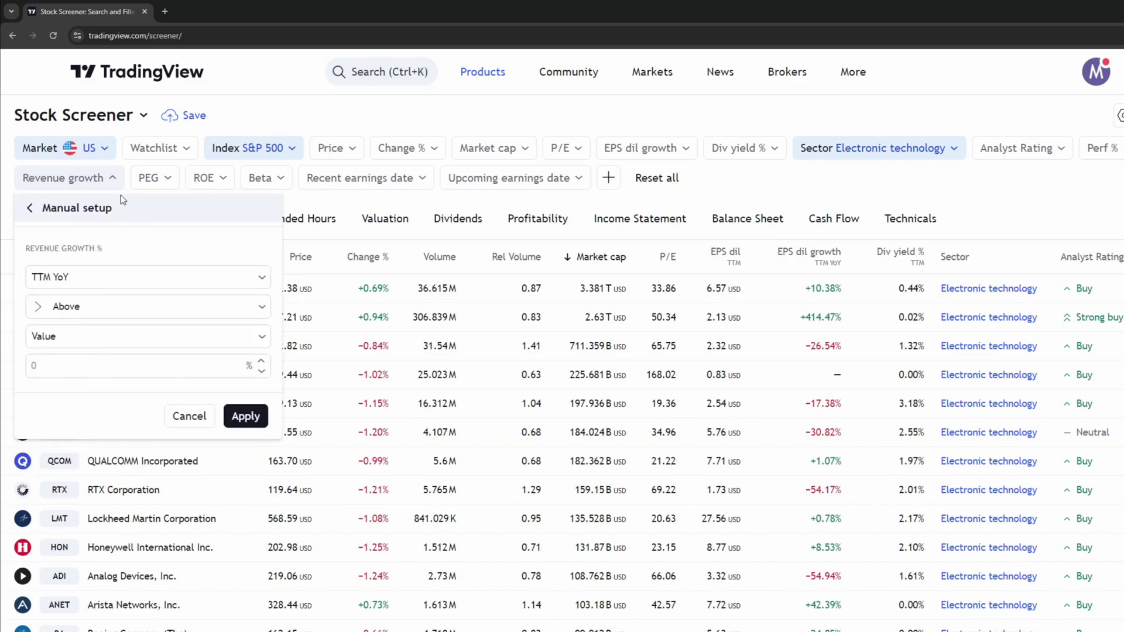
{"action": "left_click", "coordinate": [125, 278]}
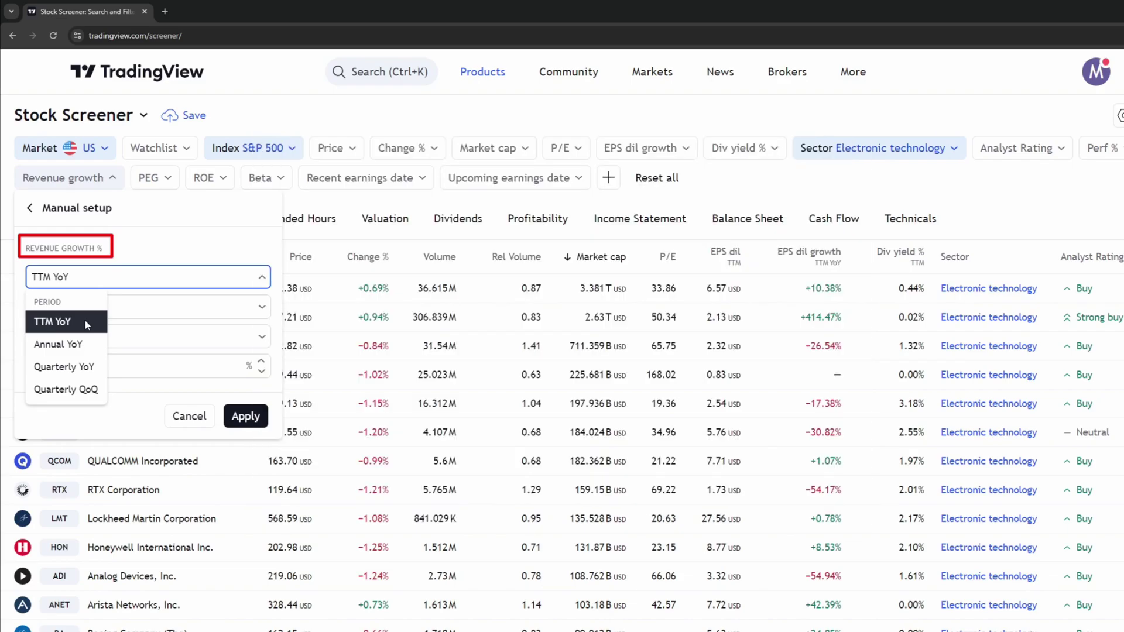
{"action": "left_click", "coordinate": [152, 253]}
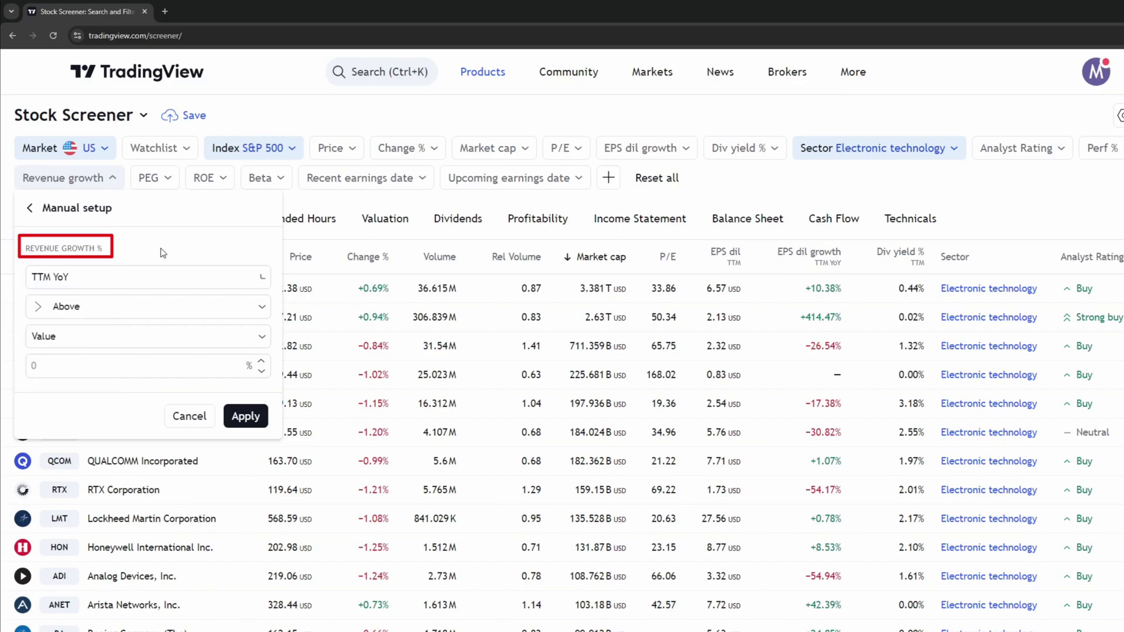
{"action": "left_click", "coordinate": [51, 312]}
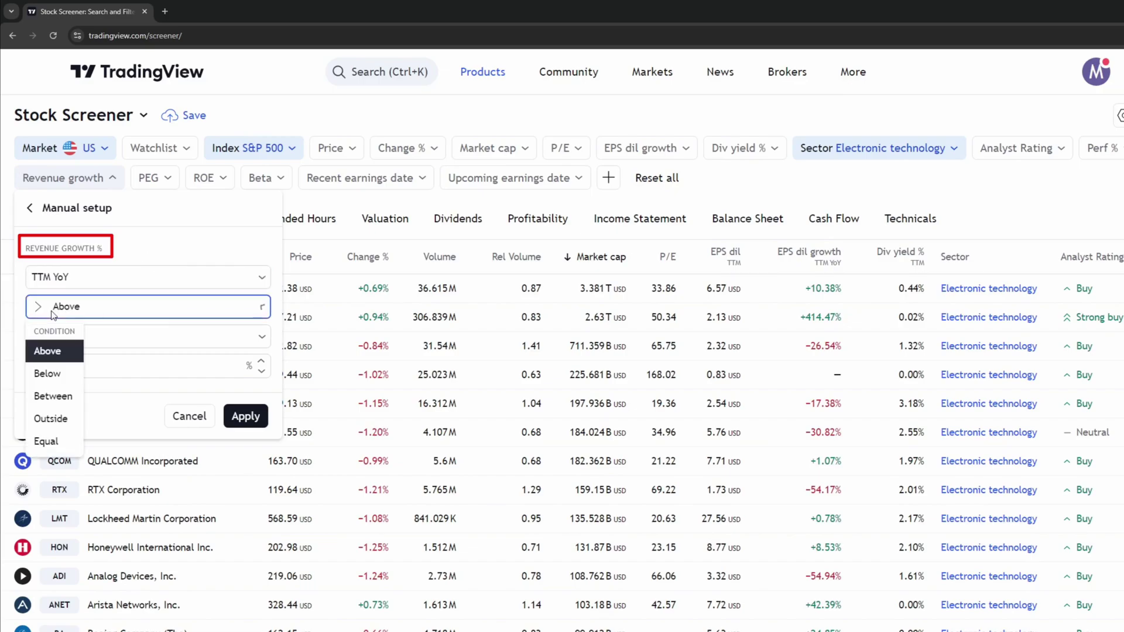
{"action": "left_click", "coordinate": [51, 351]}
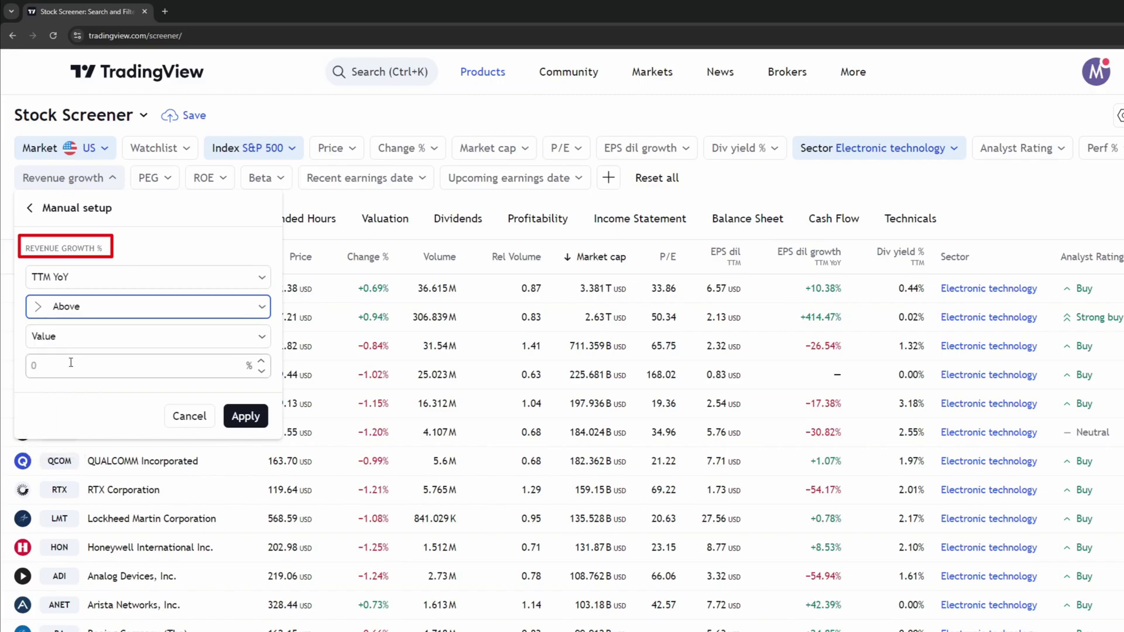
{"action": "left_click", "coordinate": [70, 366]}
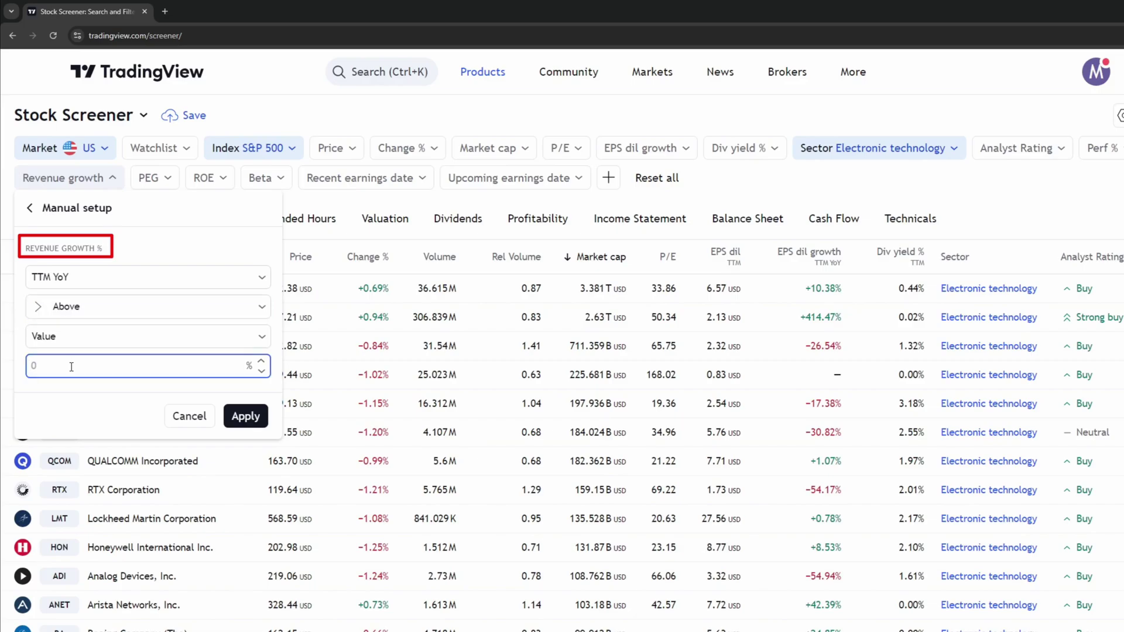
{"action": "type", "text": "15"}
{"action": "double_click", "coordinate": [91, 369]}
{"action": "left_click", "coordinate": [241, 418]}
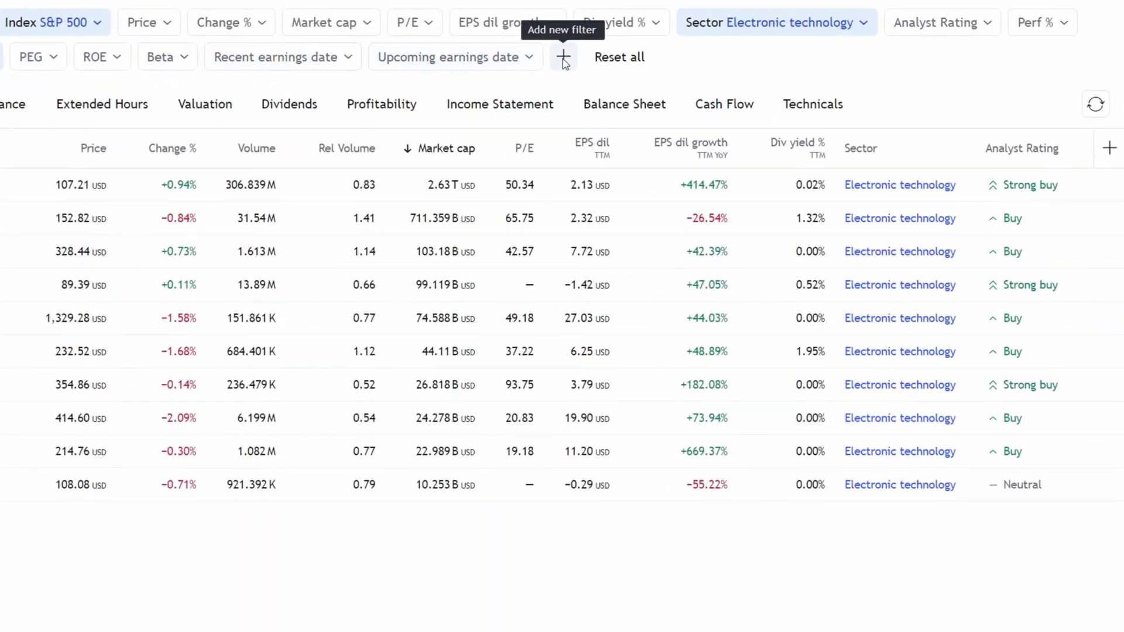
Step: Choose Relative Strength Index from the Technicals filter list
{"action": "left_click", "coordinate": [564, 59]}
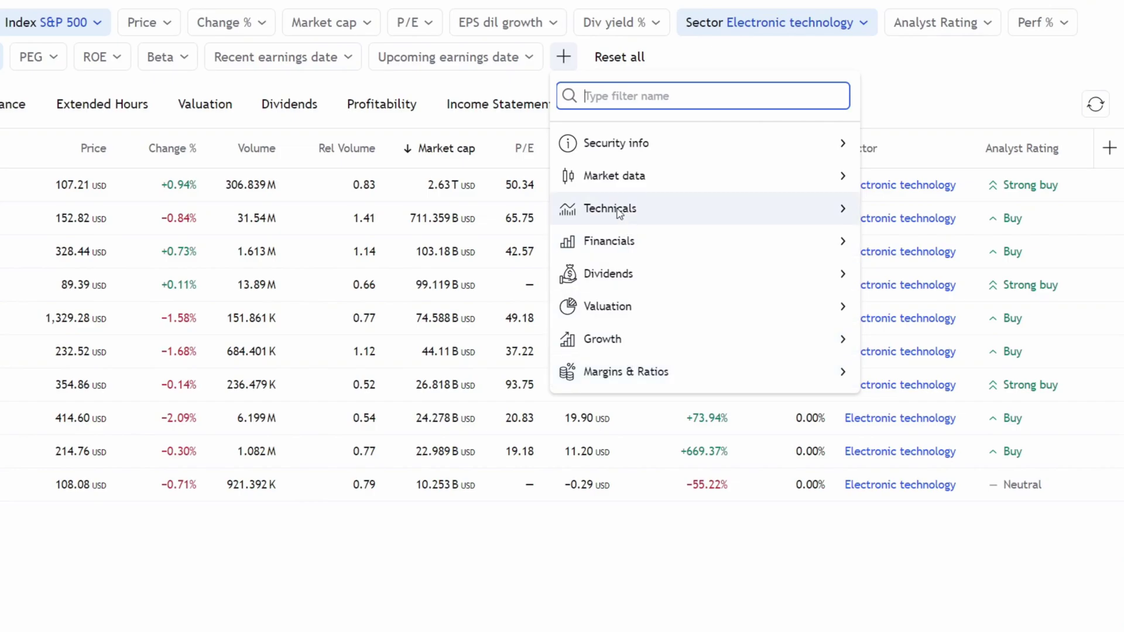
{"action": "left_click", "coordinate": [838, 217]}
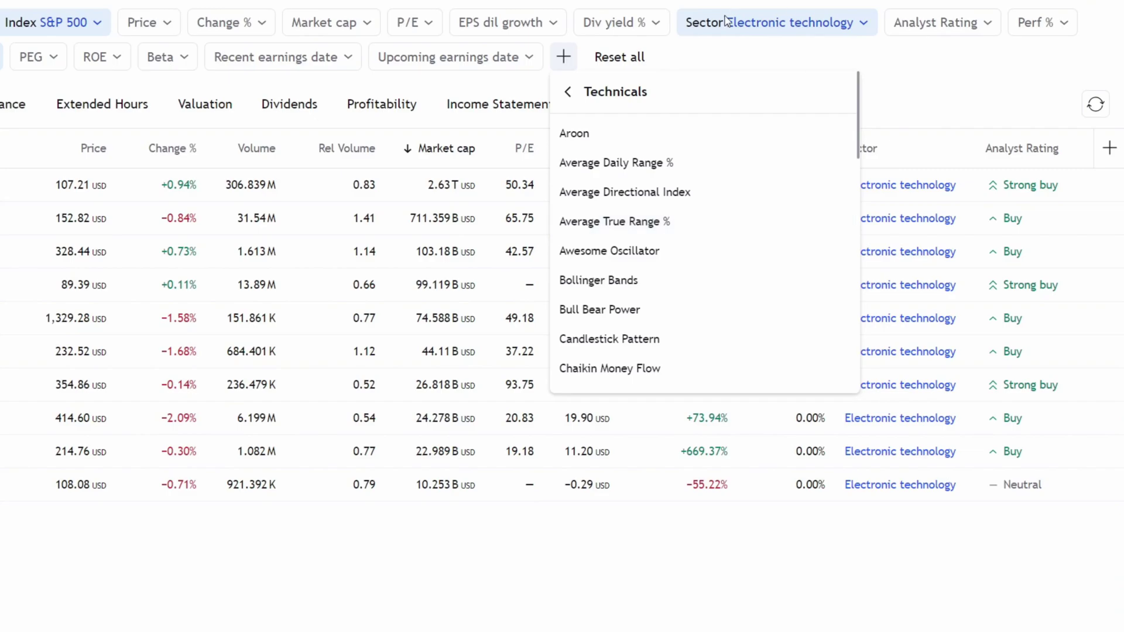
{"action": "scroll", "coordinate": [640, 249], "scroll_direction": "down", "scroll_amount": 3}
{"action": "scroll", "coordinate": [640, 250], "scroll_direction": "down", "scroll_amount": 9}
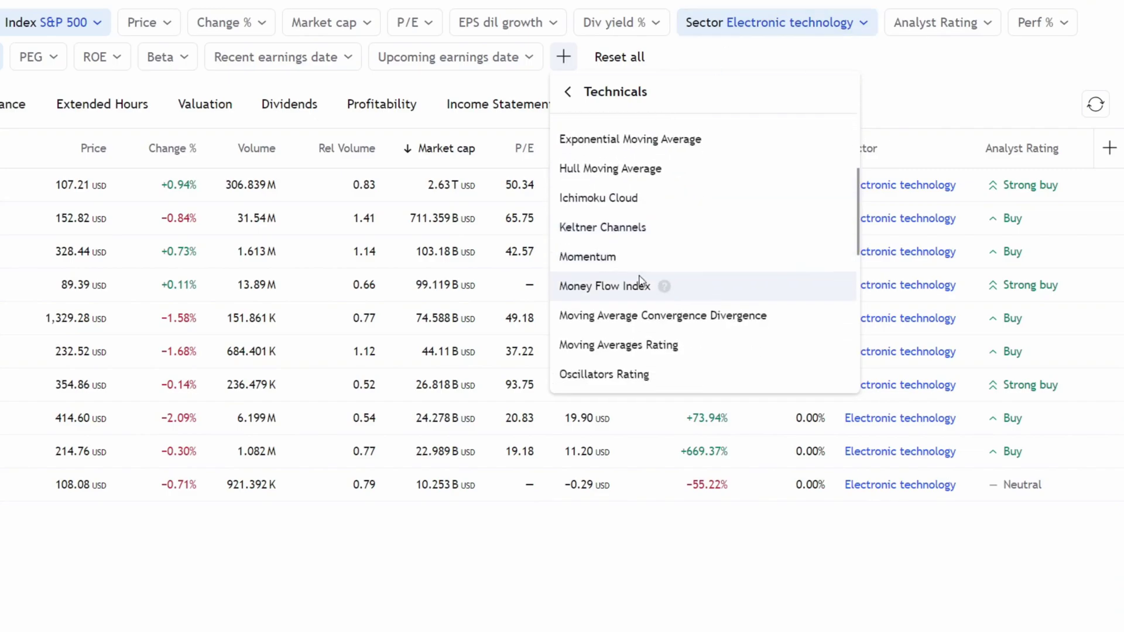
{"action": "scroll", "coordinate": [648, 303], "scroll_direction": "up", "scroll_amount": 2}
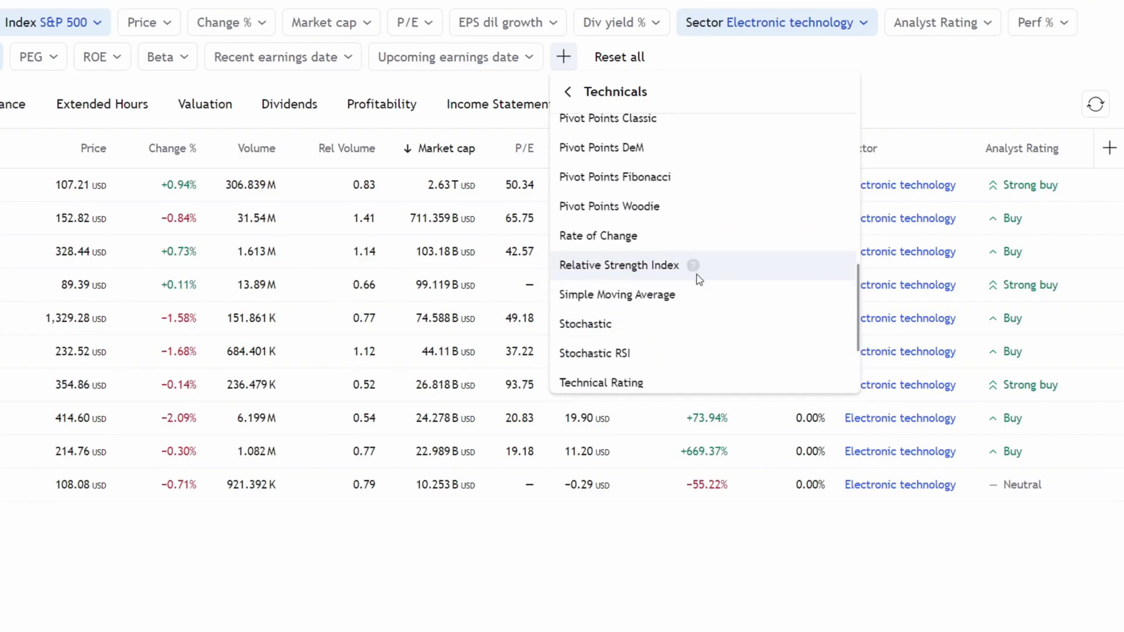
{"action": "left_click", "coordinate": [625, 270]}
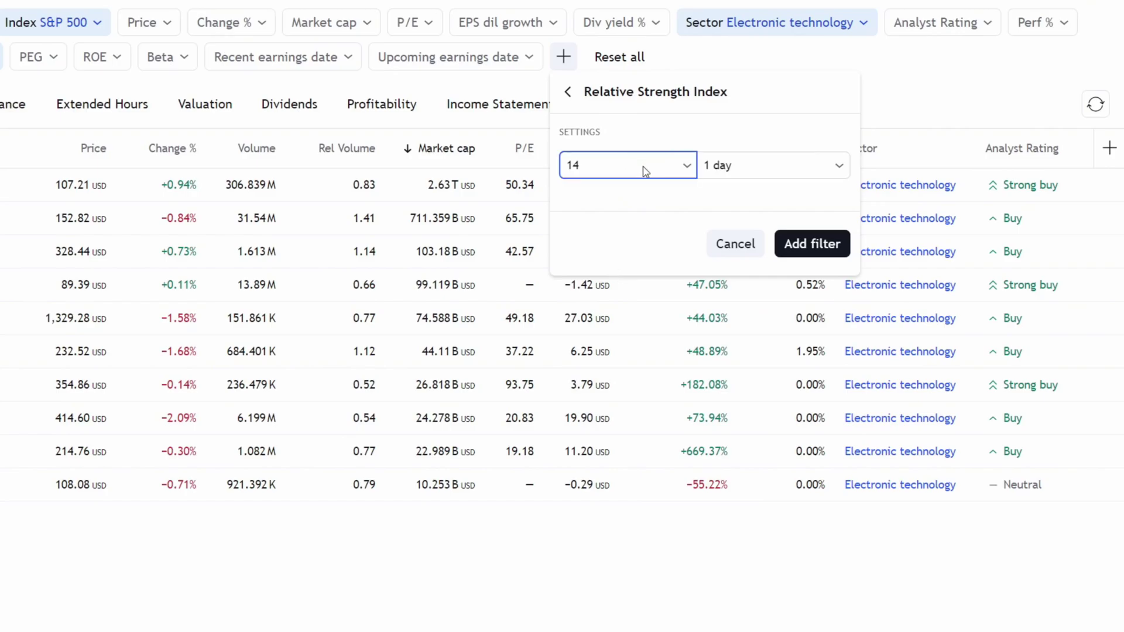
Step: Keep RSI length 14 and a 1 day interval, and add the filter
{"action": "left_click", "coordinate": [687, 165]}
{"action": "left_click", "coordinate": [586, 370]}
{"action": "left_click", "coordinate": [731, 174]}
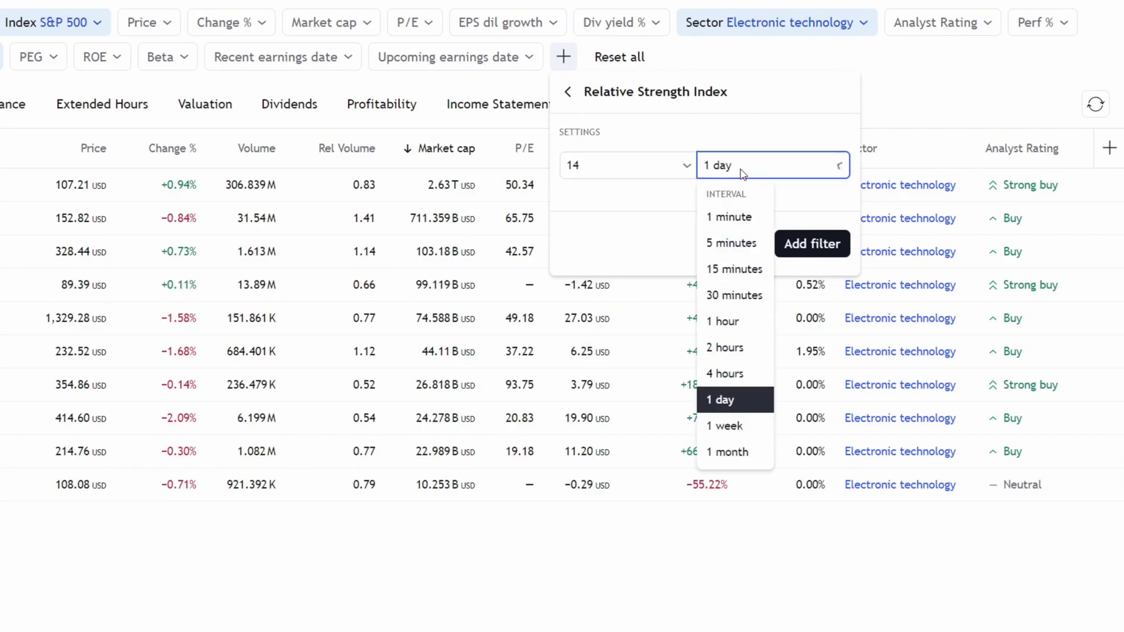
{"action": "left_click", "coordinate": [726, 404]}
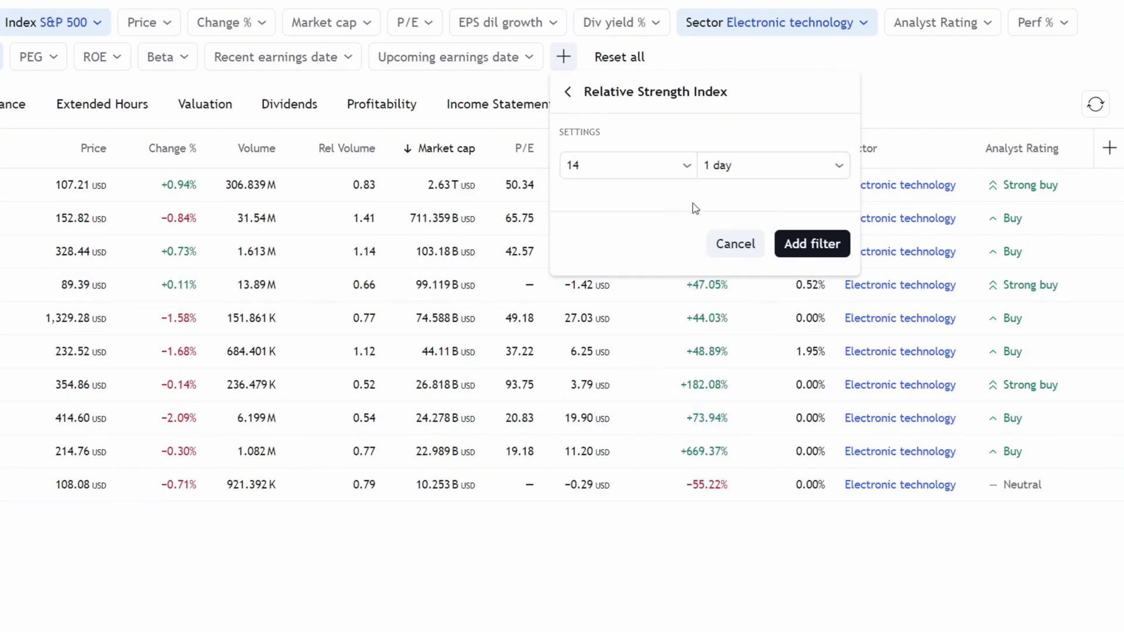
{"action": "left_click", "coordinate": [810, 245]}
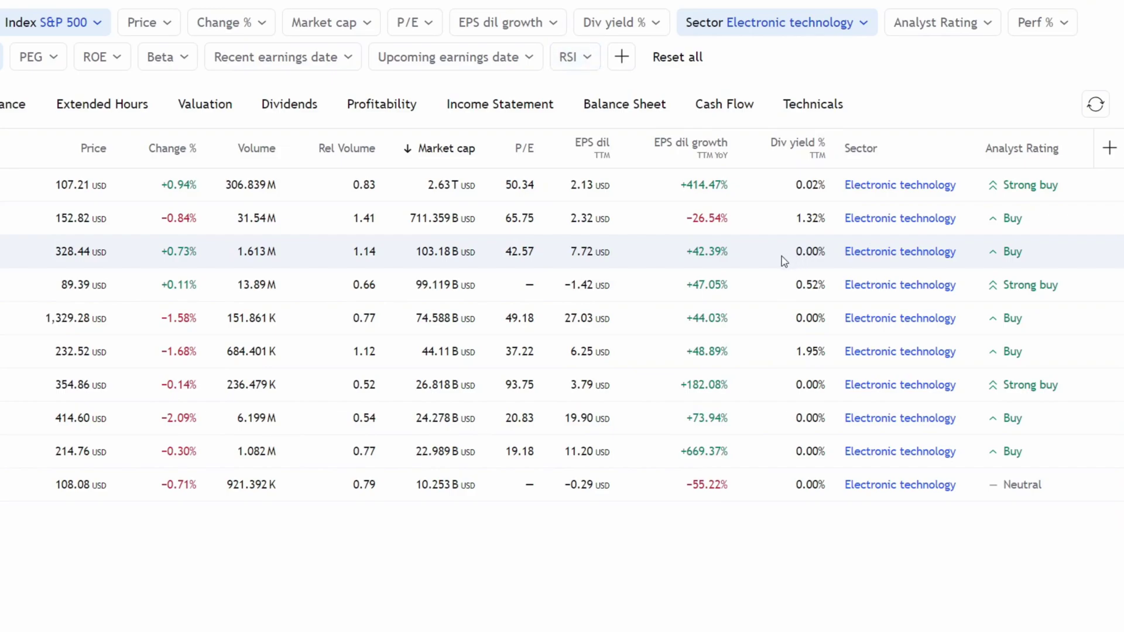
Step: Set the RSI (14) filter to '30 and below', leaving only Super Micro Computer (SMCI)
{"action": "left_click", "coordinate": [588, 60]}
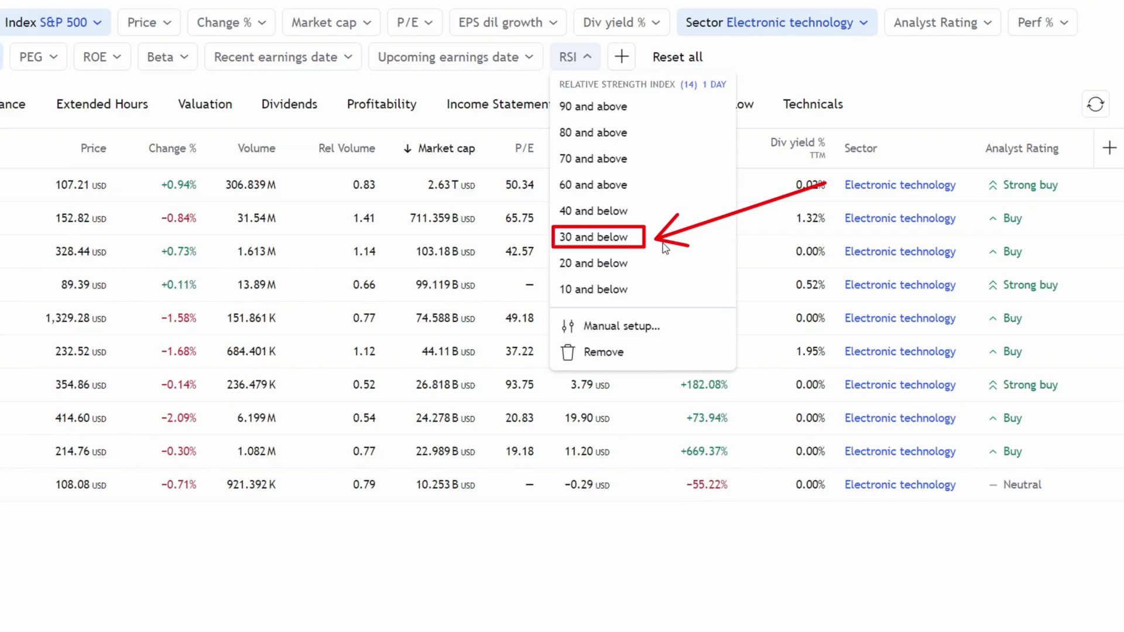
{"action": "left_click", "coordinate": [611, 241]}
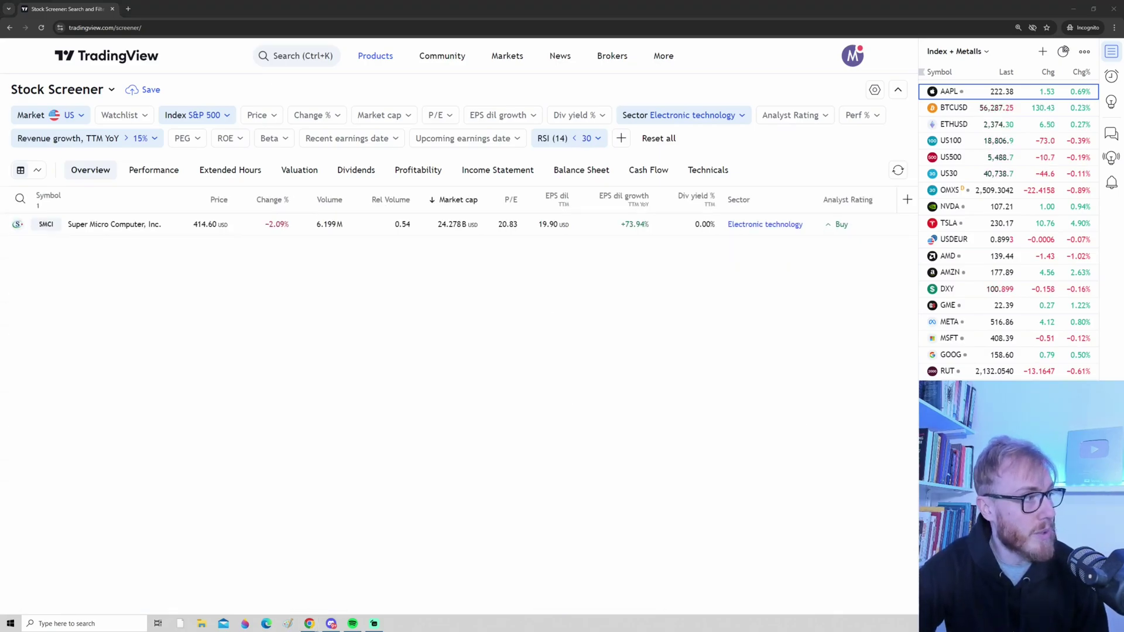
{"action": "left_click_drag", "start_coordinate": [7, 212], "coordinate": [173, 238]}
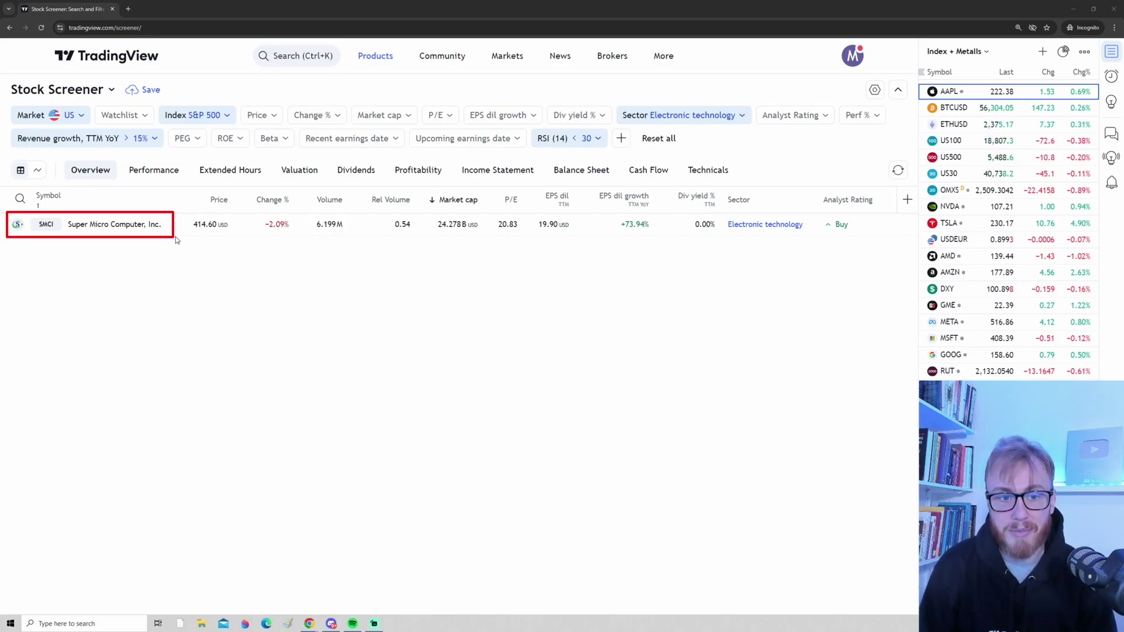
{"action": "mouse_move", "coordinate": [6, 100]}
{"action": "left_mouse_down"}
{"action": "mouse_move", "coordinate": [912, 153]}
{"action": "mouse_move", "coordinate": [894, 155]}
{"action": "left_mouse_up"}
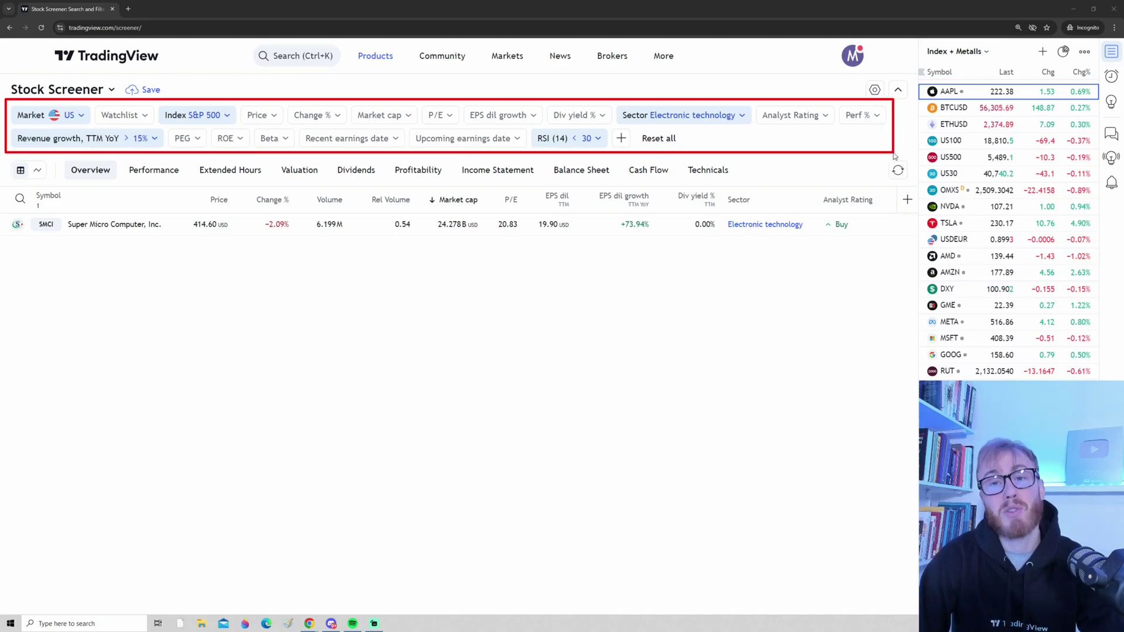
Step: Revert the screener to its default screen, saving changes so all 13,548 US stocks return
{"action": "left_click", "coordinate": [111, 90]}
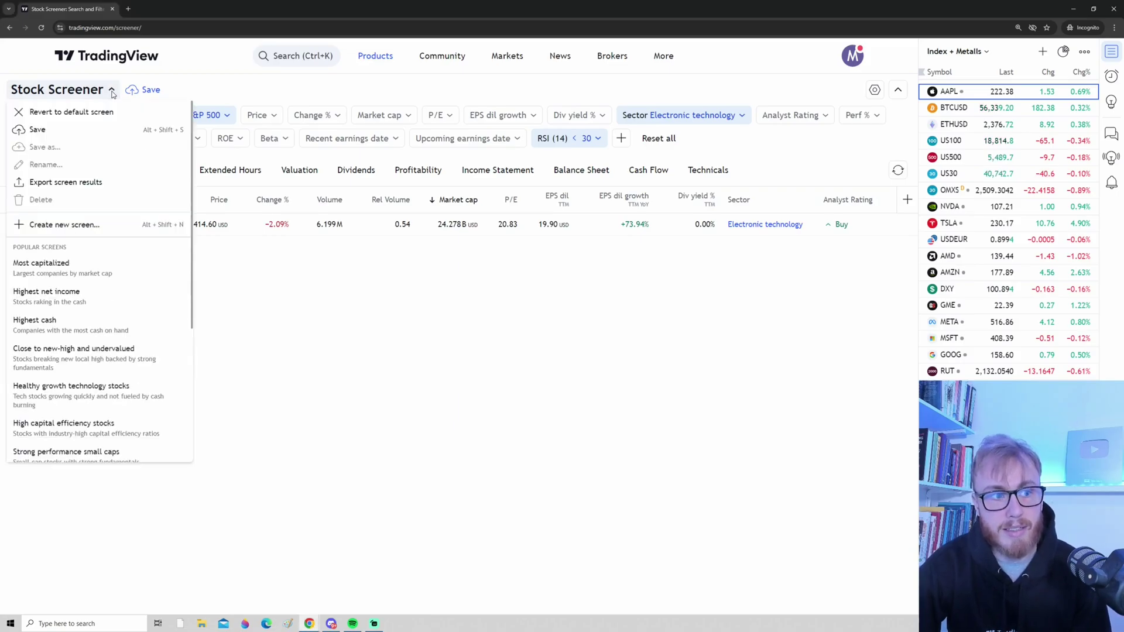
{"action": "left_click", "coordinate": [66, 112]}
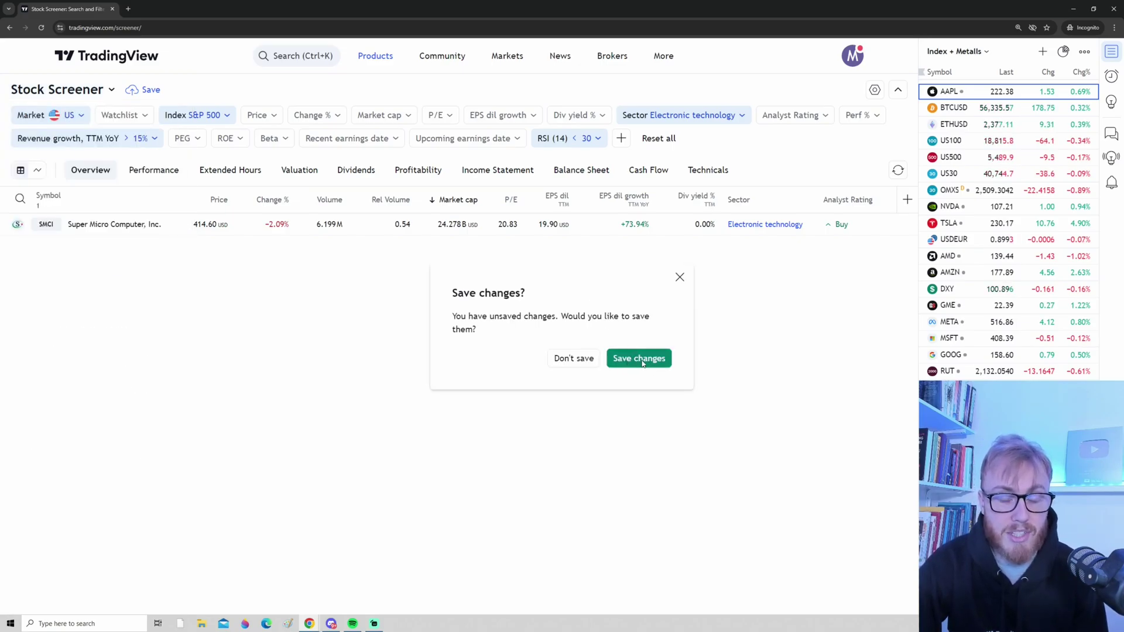
{"action": "left_click", "coordinate": [572, 359]}
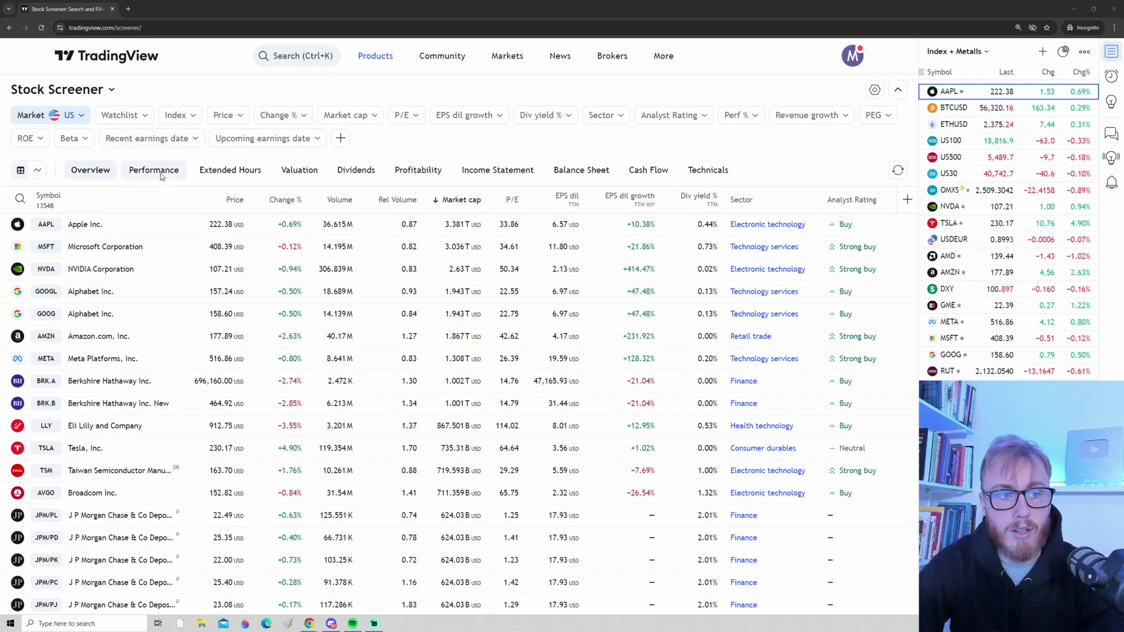
Step: Show the Performance view with weekly to all-time returns and volatility for each stock
{"action": "left_click", "coordinate": [160, 173]}
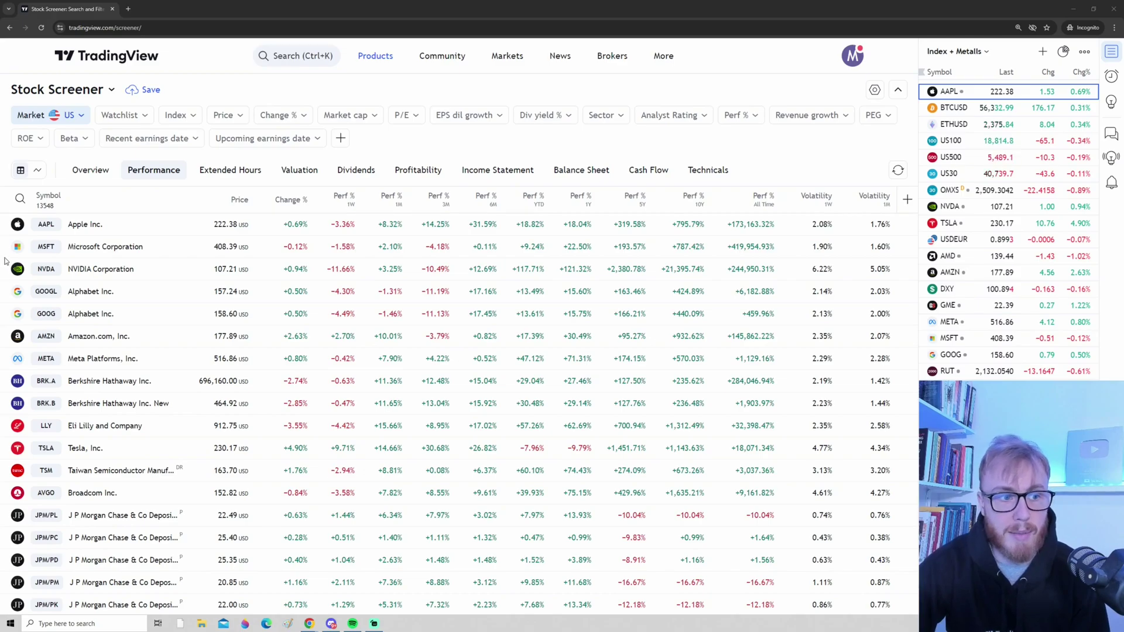
{"action": "mouse_move", "coordinate": [6, 257]}
{"action": "left_mouse_down"}
{"action": "mouse_move", "coordinate": [41, 277]}
{"action": "mouse_move", "coordinate": [302, 289]}
{"action": "mouse_move", "coordinate": [796, 285]}
{"action": "left_mouse_up"}
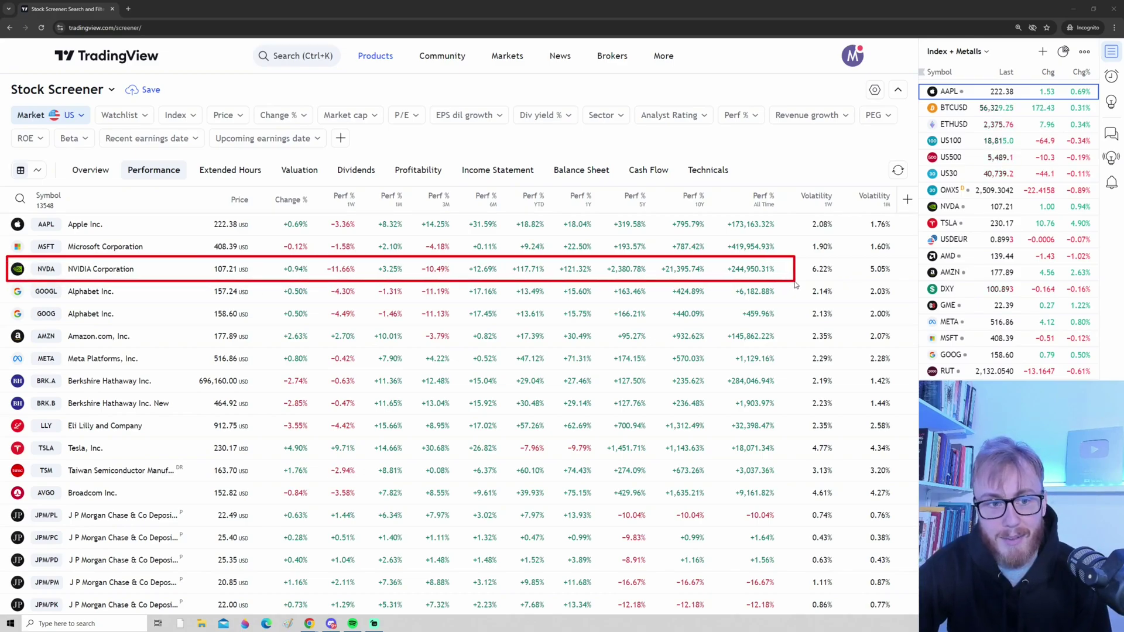
{"action": "left_click_drag", "start_coordinate": [323, 258], "coordinate": [363, 280]}
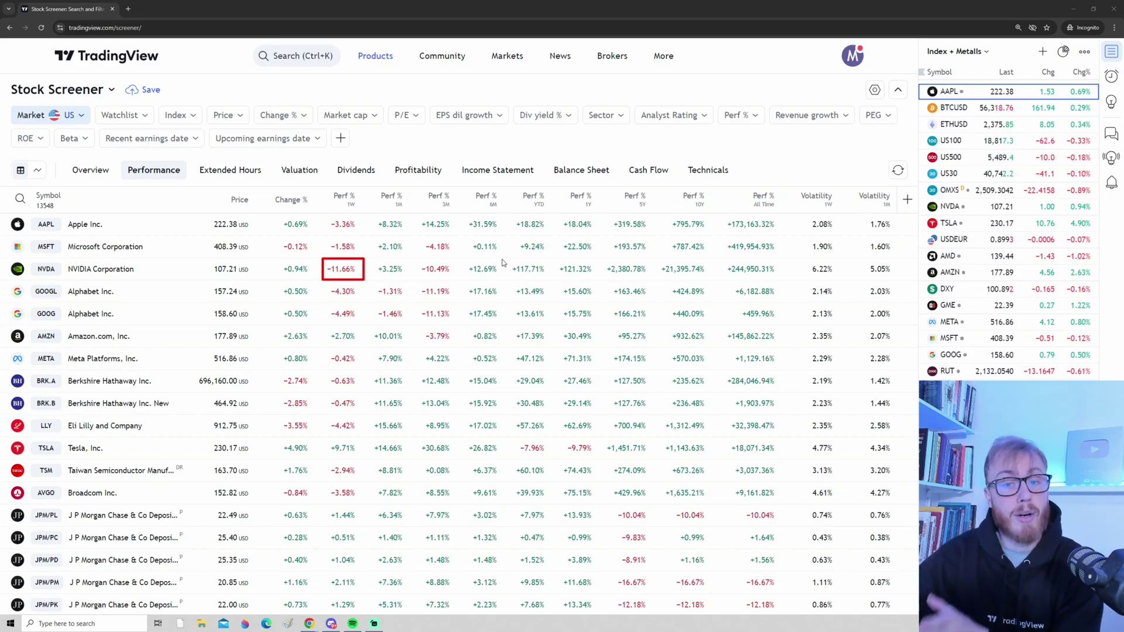
{"action": "left_click_drag", "start_coordinate": [556, 261], "coordinate": [597, 279]}
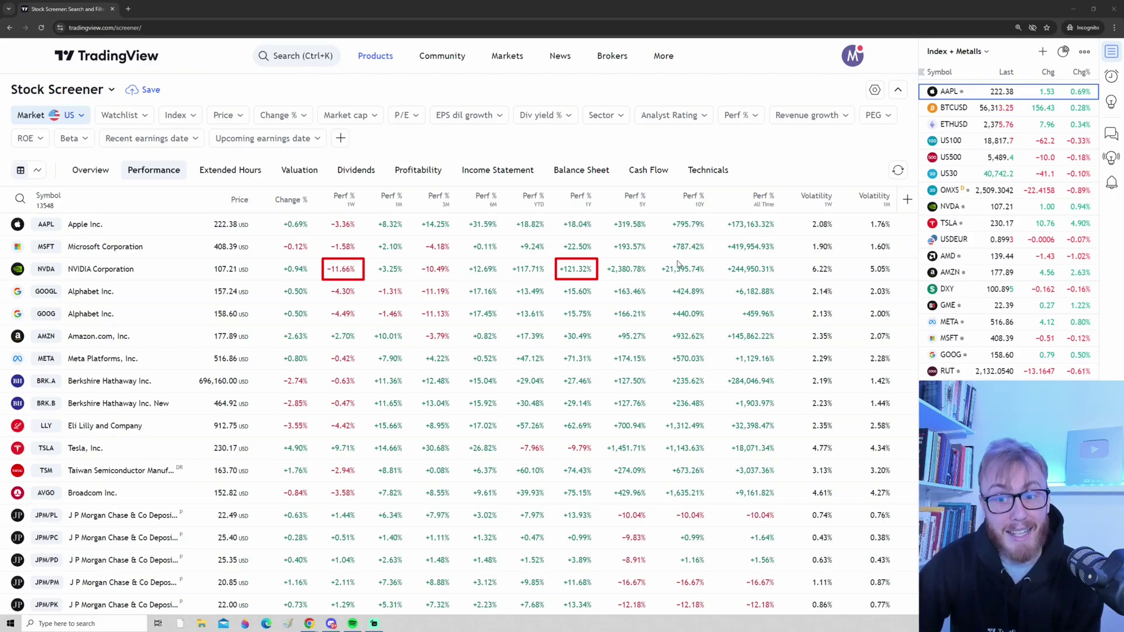
{"action": "left_click_drag", "start_coordinate": [656, 258], "coordinate": [717, 282]}
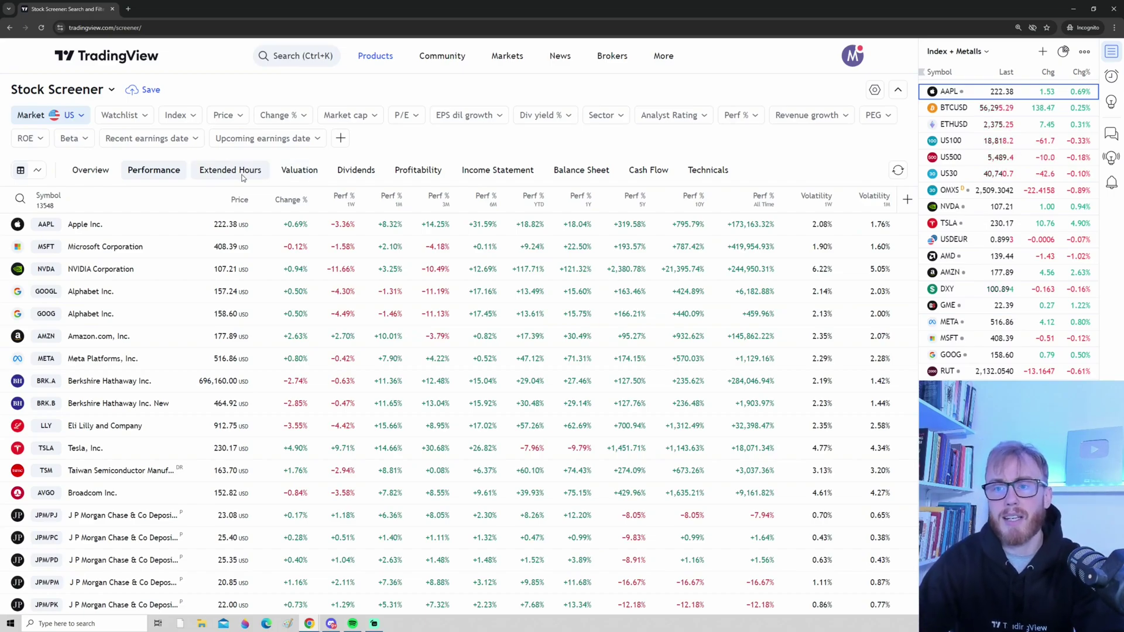
Step: Switch the results table to the Valuation view listing P/E, PEG, P/S, P/B and EV ratios
{"action": "left_click", "coordinate": [299, 171]}
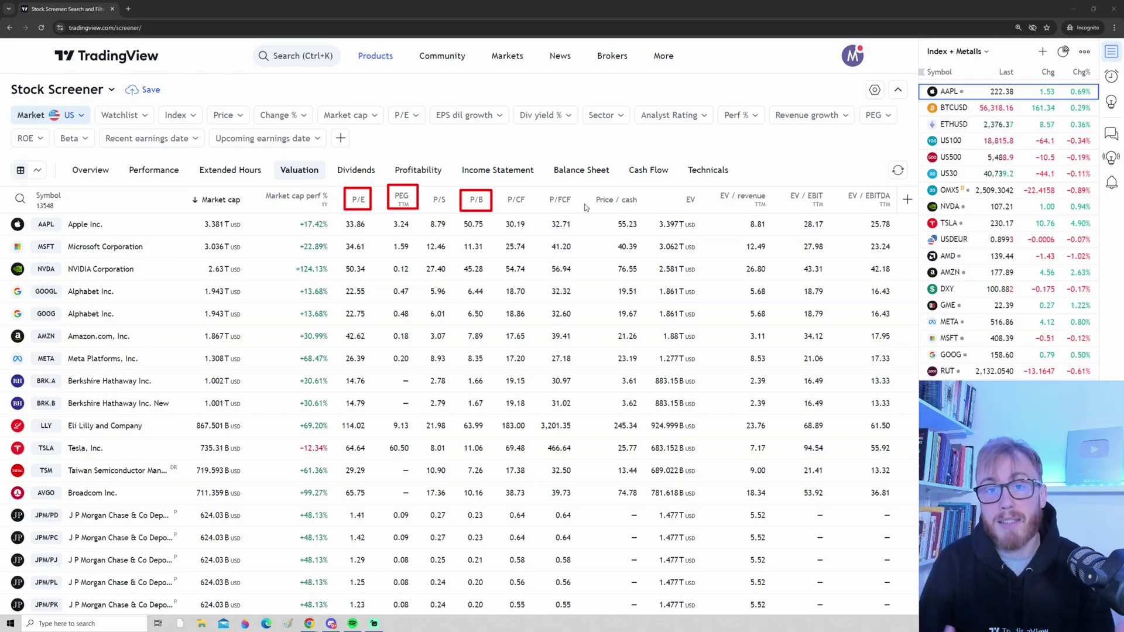
Step: Step through the Dividends, Profitability, Income Statement, Balance Sheet and Cash Flow views, ending on Technicals
{"action": "left_click", "coordinate": [367, 174]}
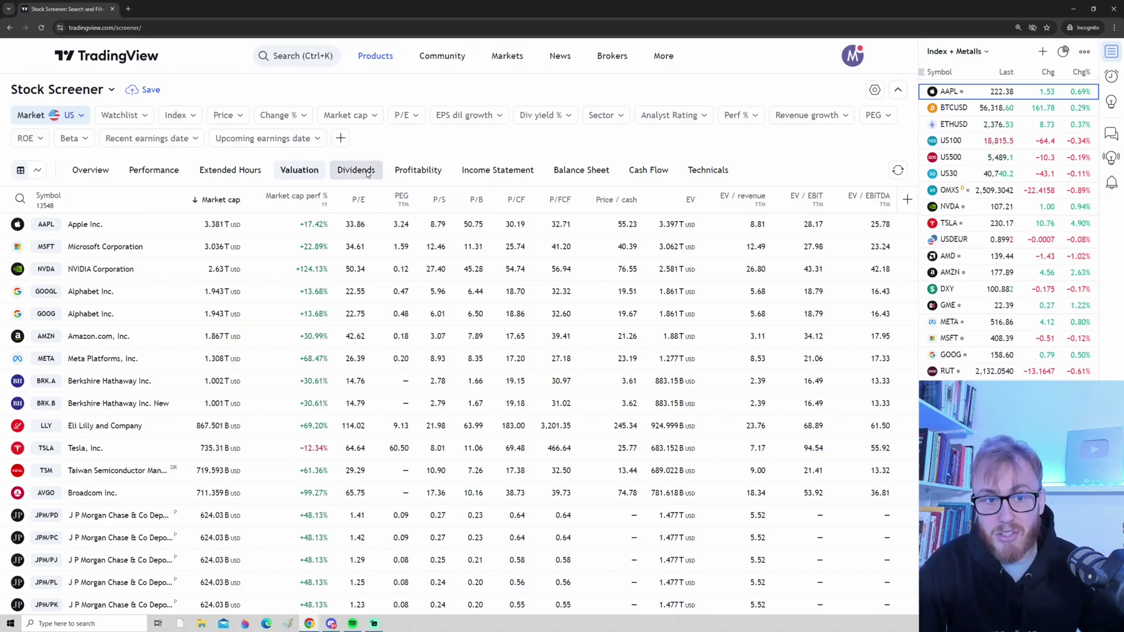
{"action": "left_click", "coordinate": [411, 170]}
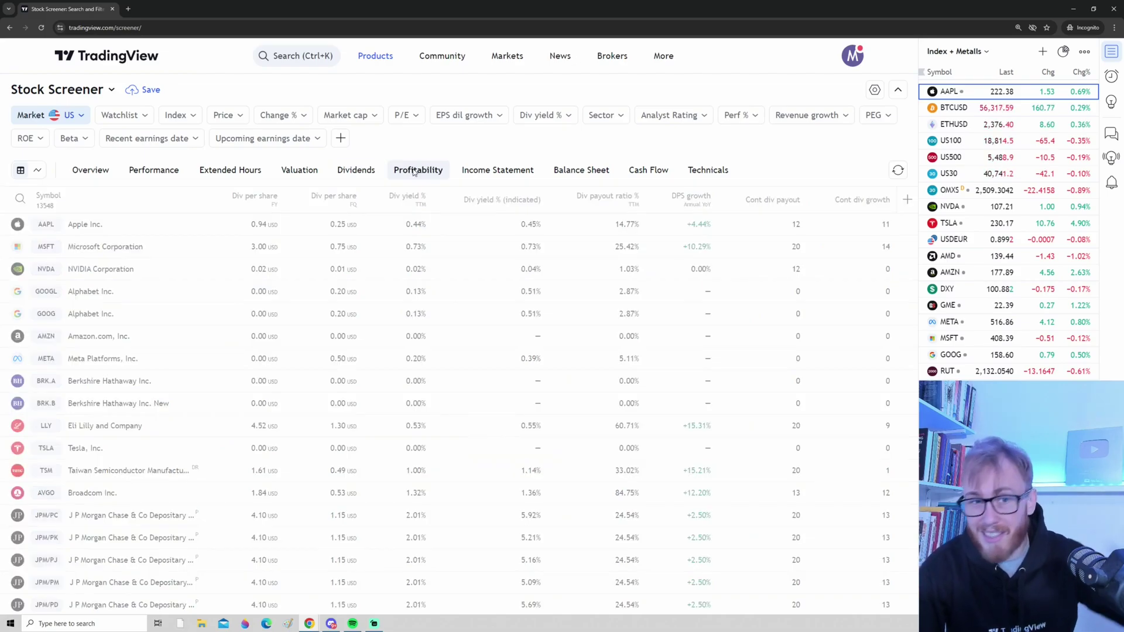
{"action": "left_click", "coordinate": [504, 174]}
{"action": "left_click", "coordinate": [613, 174]}
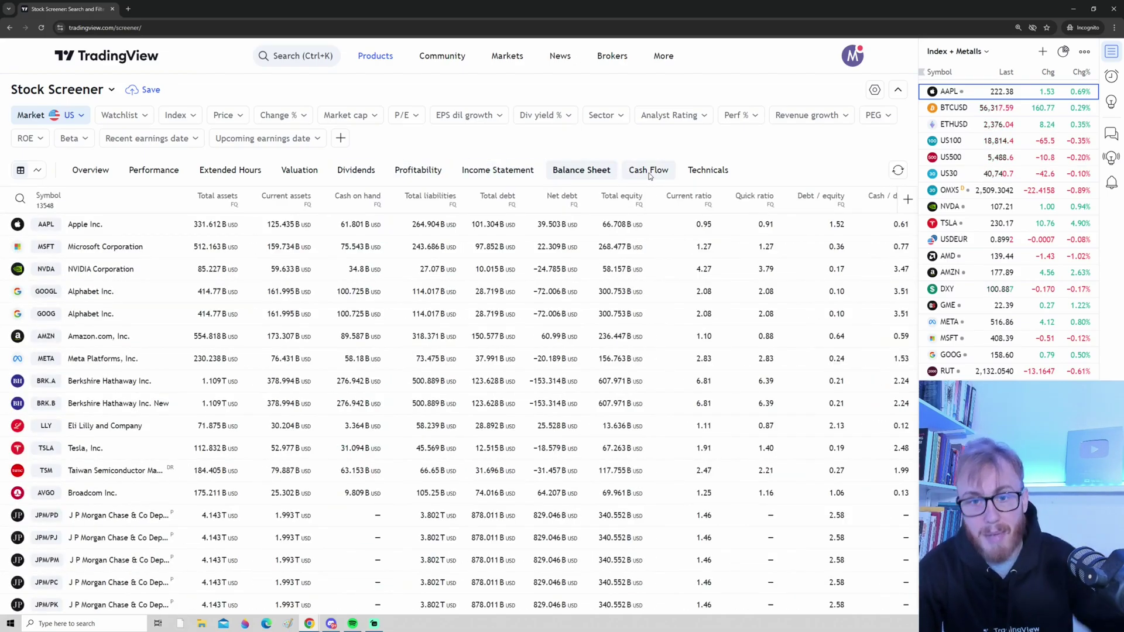
{"action": "left_click", "coordinate": [648, 173]}
{"action": "left_click", "coordinate": [707, 171]}
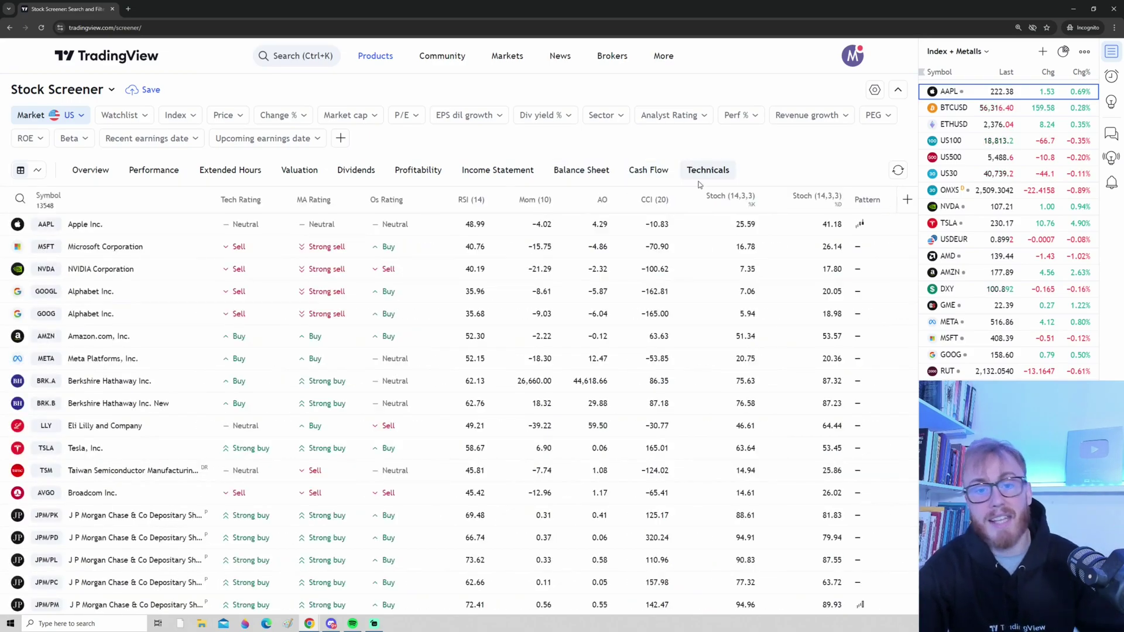